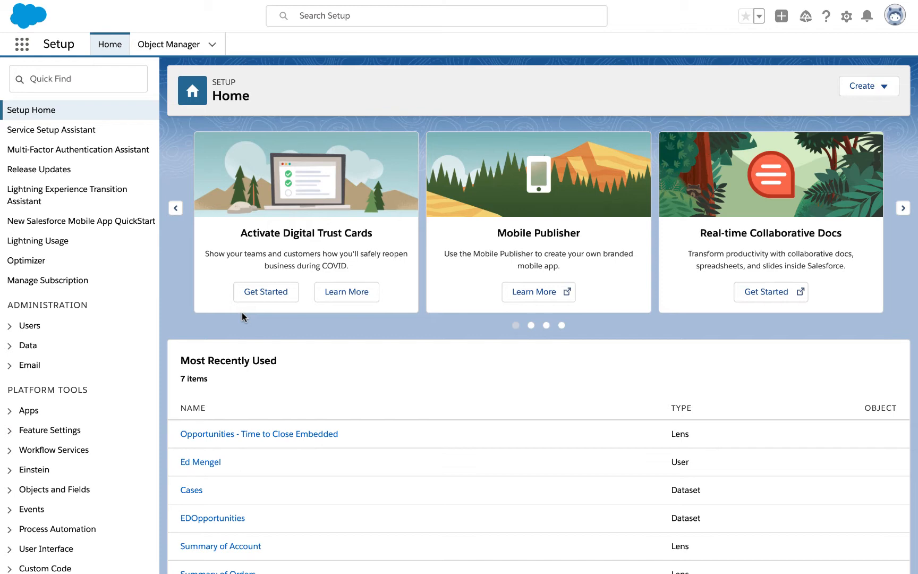
Find the Object Manager in Setup and open the Case object.
left_click(69, 83)
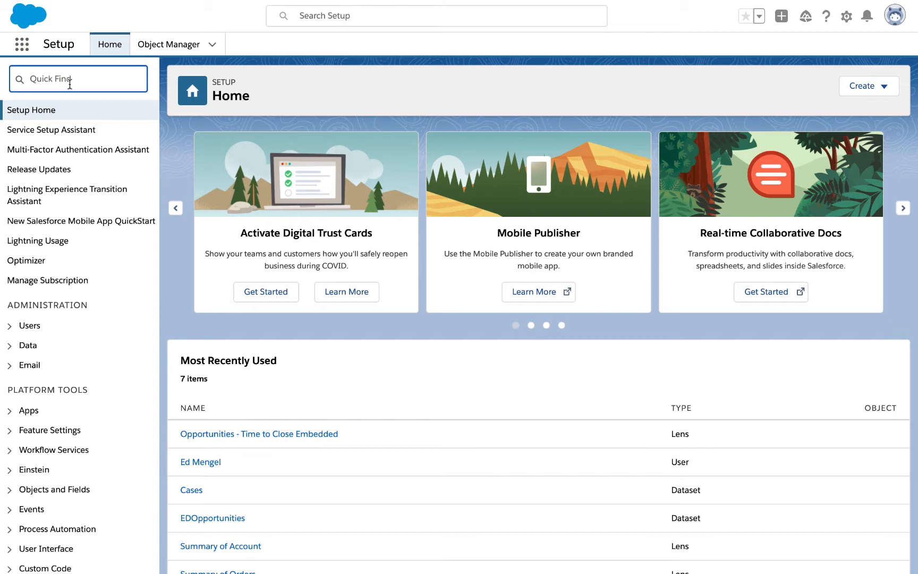
type("objec")
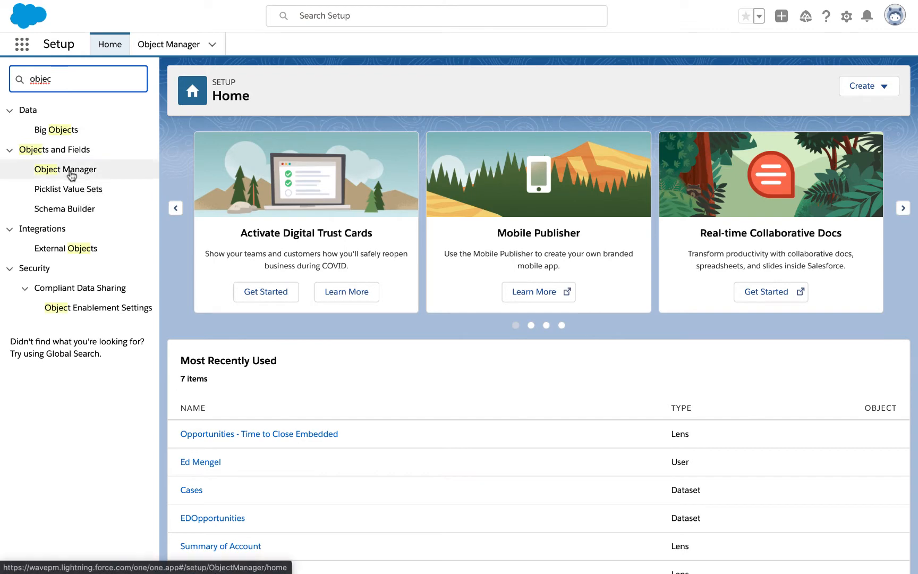
left_click(66, 173)
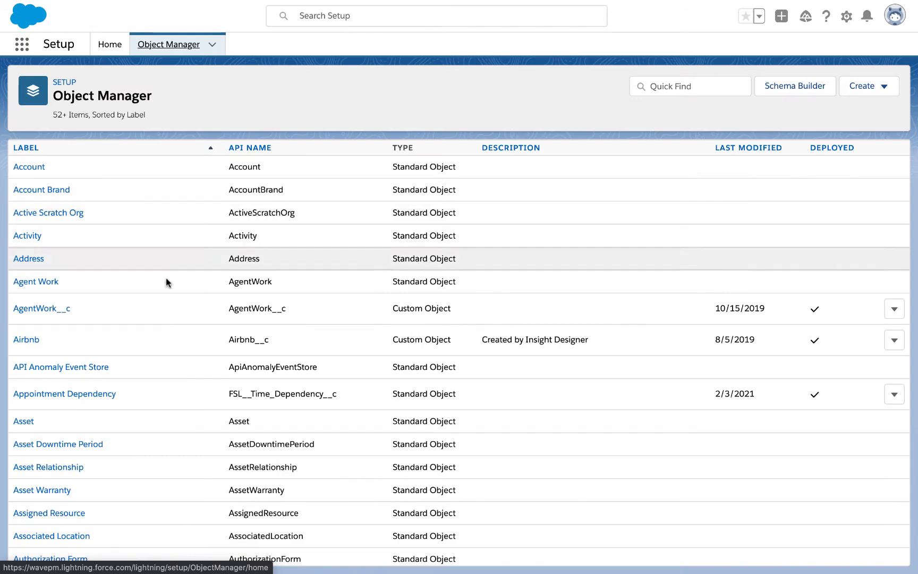
scroll(162, 308, "down", 5)
scroll(163, 309, "down", 9)
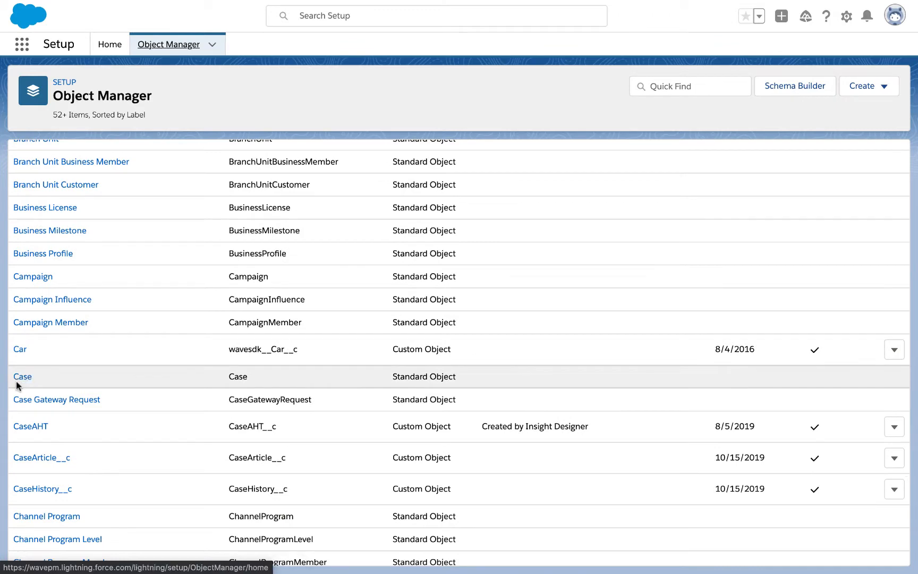
left_click(16, 379)
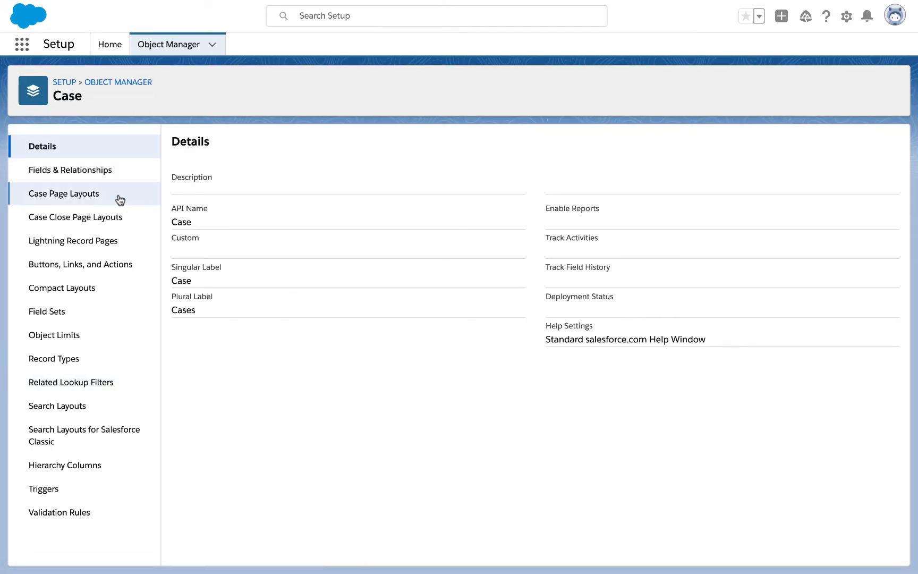
Start a new Case action with action type Update a Record, leaving the standard label type at None.
left_click(90, 266)
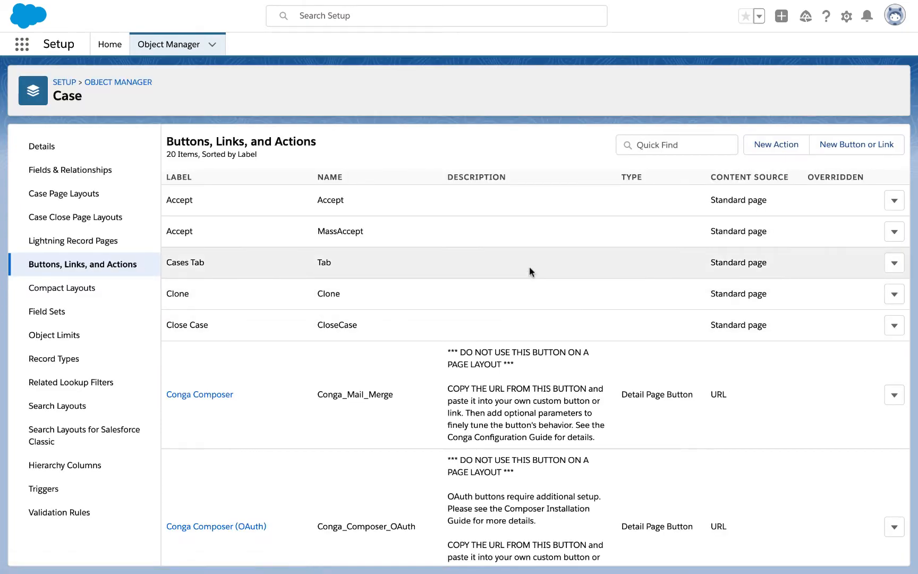
scroll(624, 266, "down", 6)
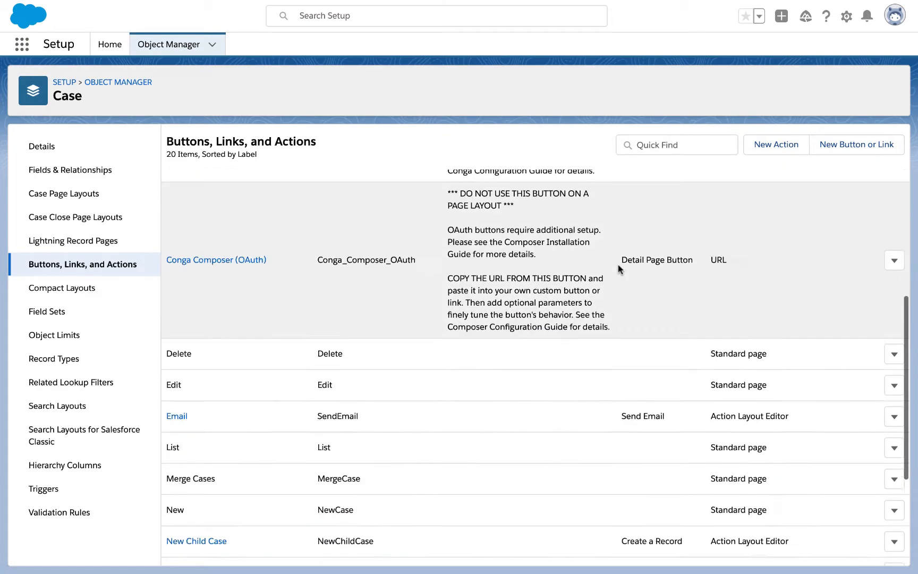
scroll(619, 269, "up", 6)
left_click(781, 145)
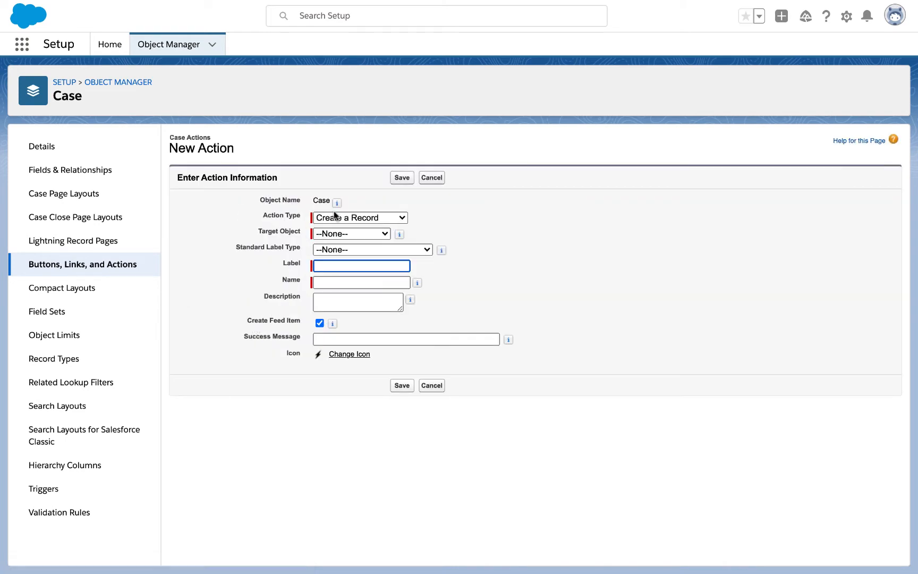
left_click(350, 217)
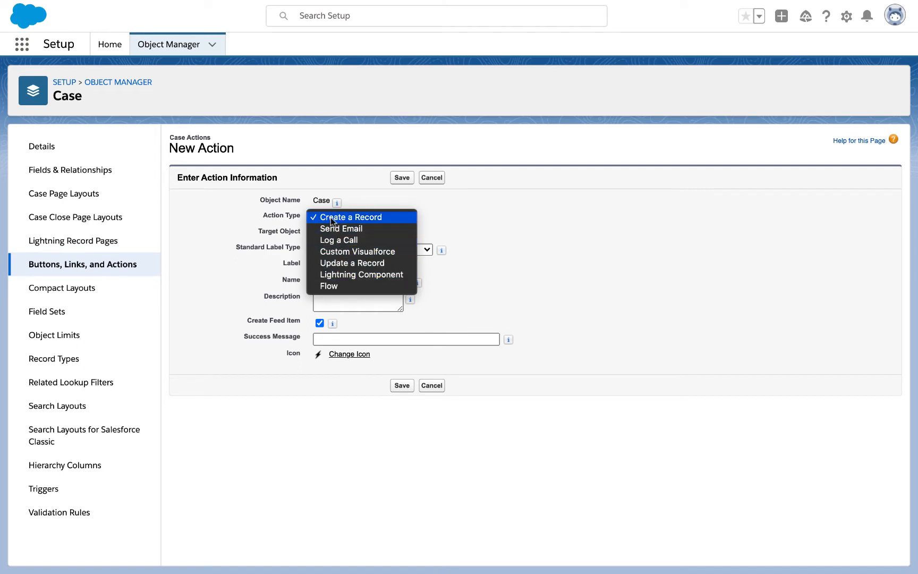
left_click(344, 263)
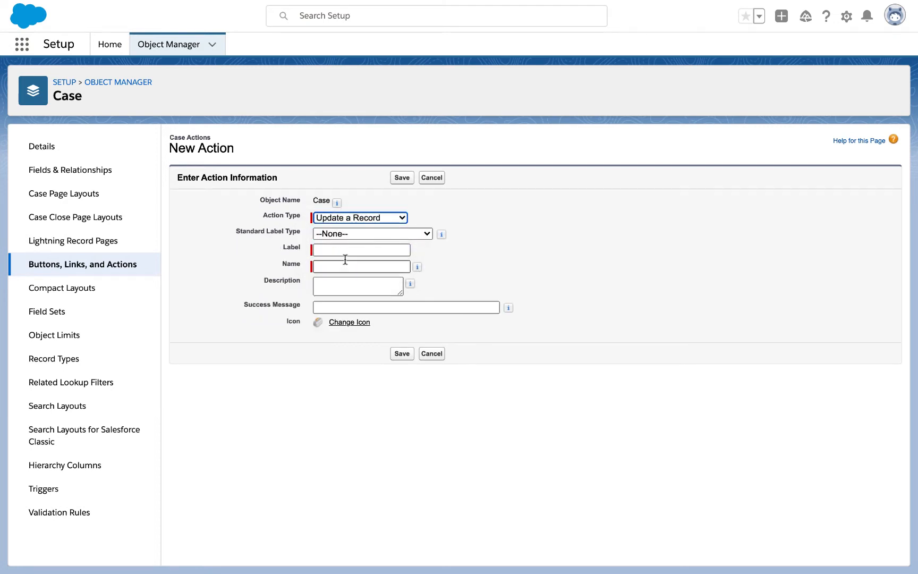
left_click(360, 236)
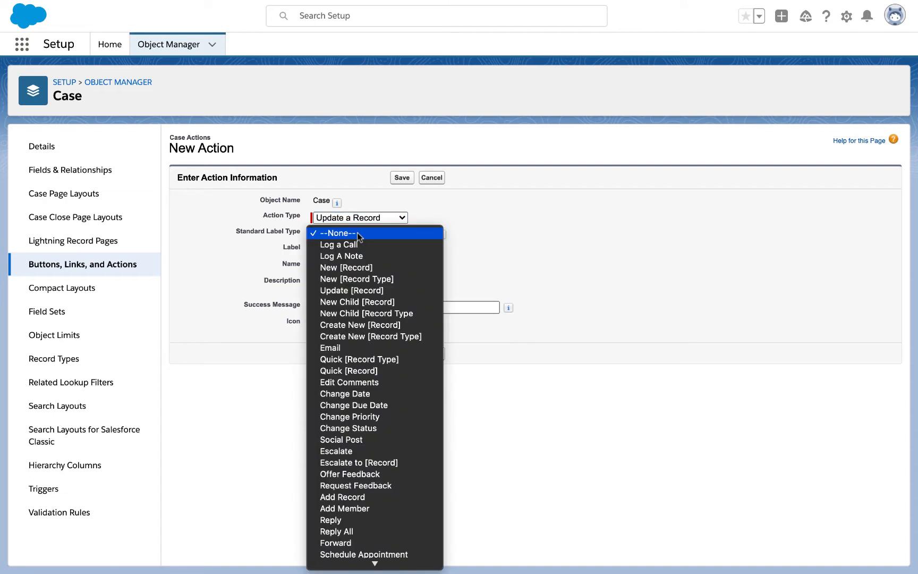
left_click(359, 236)
Label the action Update Cases and let its name fill in from the label.
left_click(346, 249)
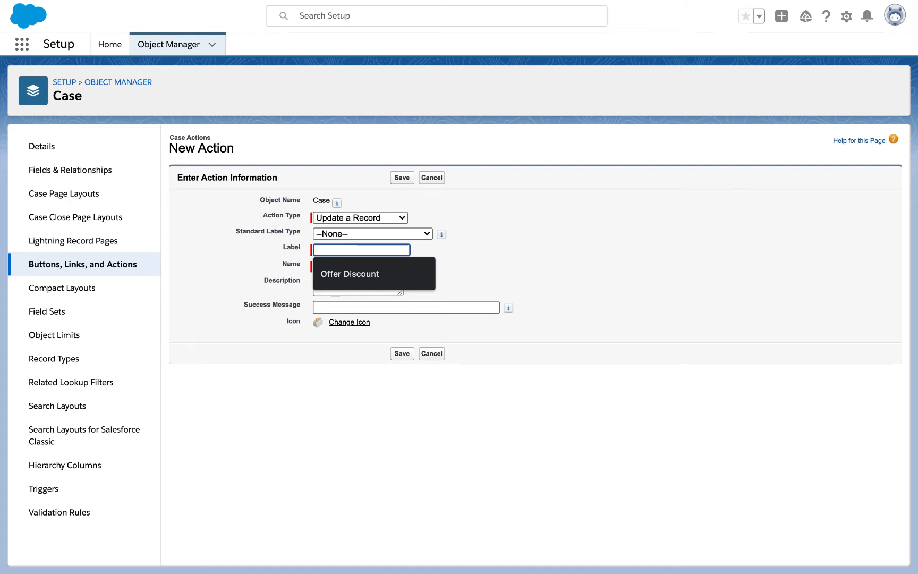
type("Update ")
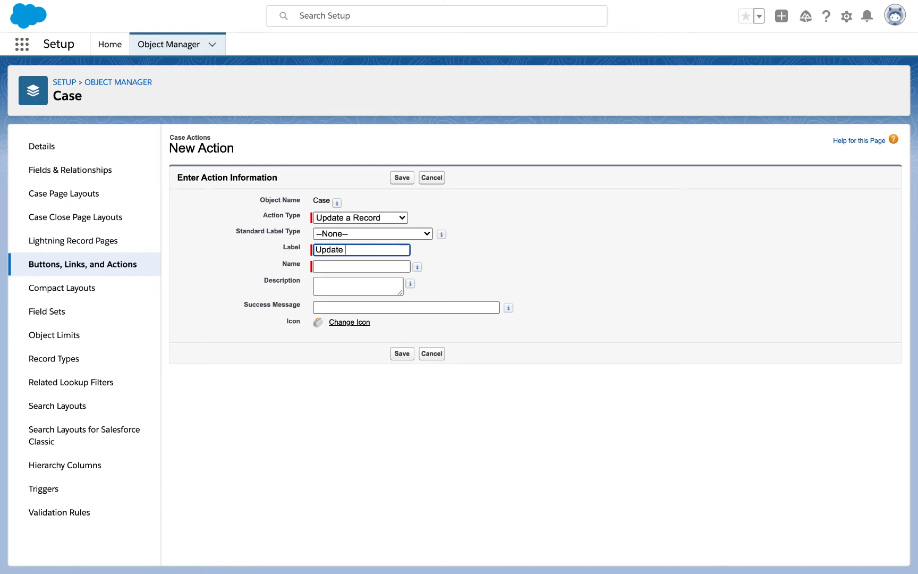
type("This Case")
double_click(353, 249)
key("BackSpace")
left_click(386, 250)
type("s")
left_click(350, 268)
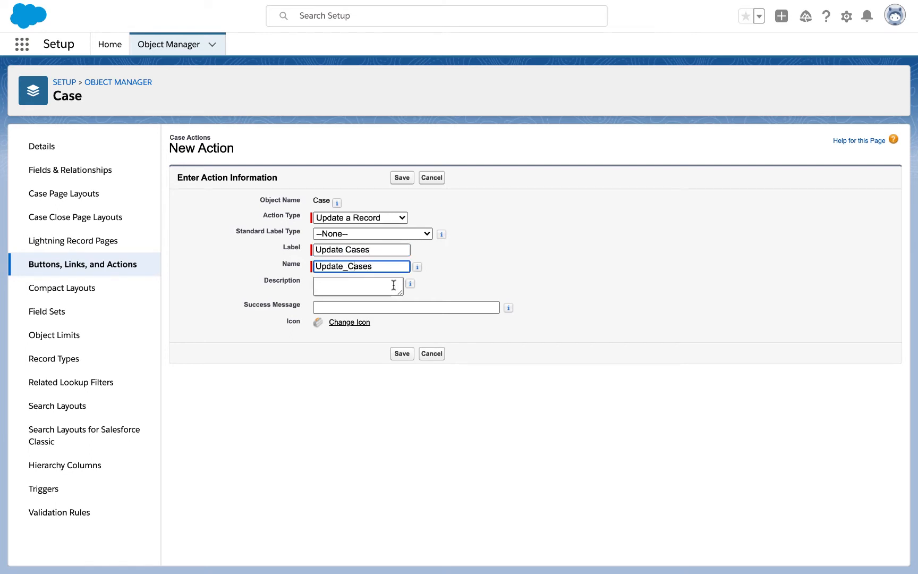
Set the success message to "Congrats! you have updated these cases." and try to save the action.
left_click(350, 308)
type("Con")
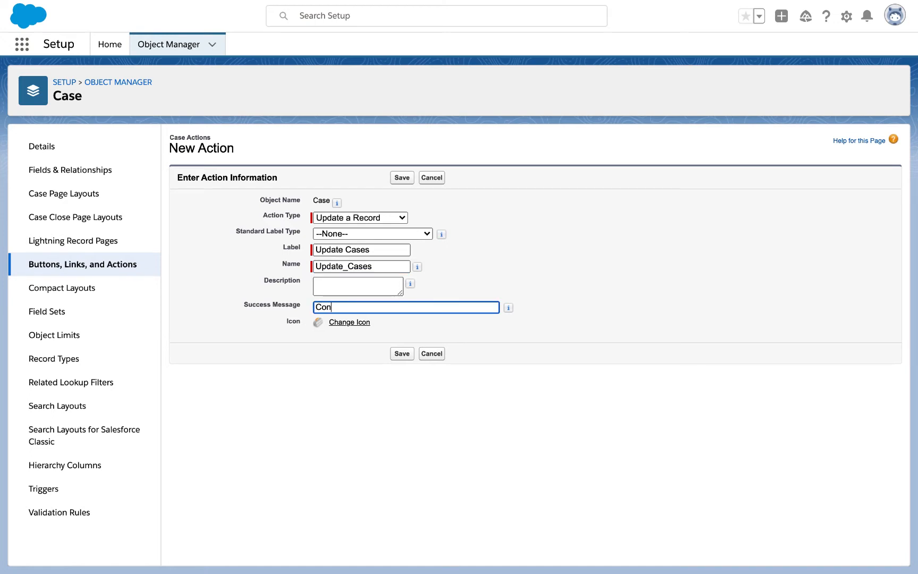
type("grats! you have updated ")
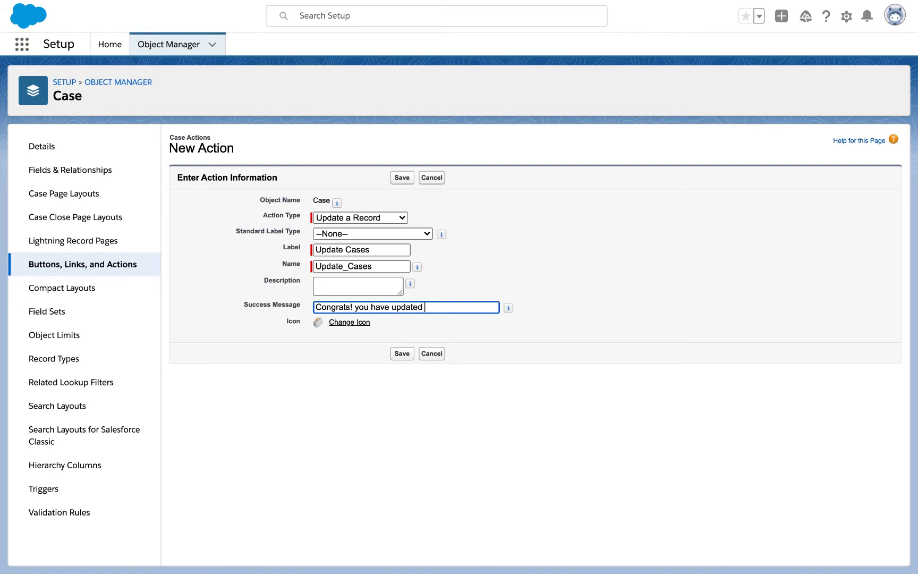
type("these cases.")
left_click(398, 355)
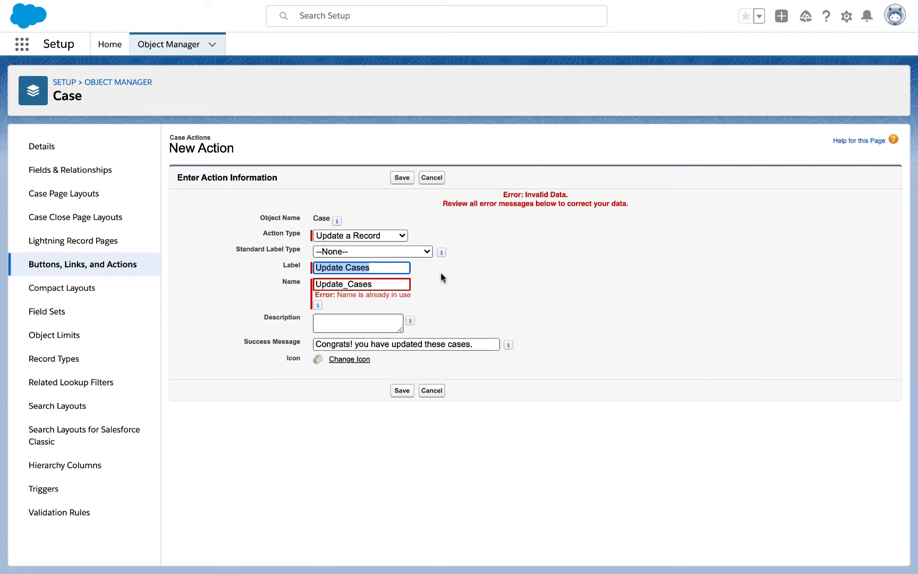
Change the action's label to Modify Cases and its name to Modify_Cases, and save it.
left_click(381, 267)
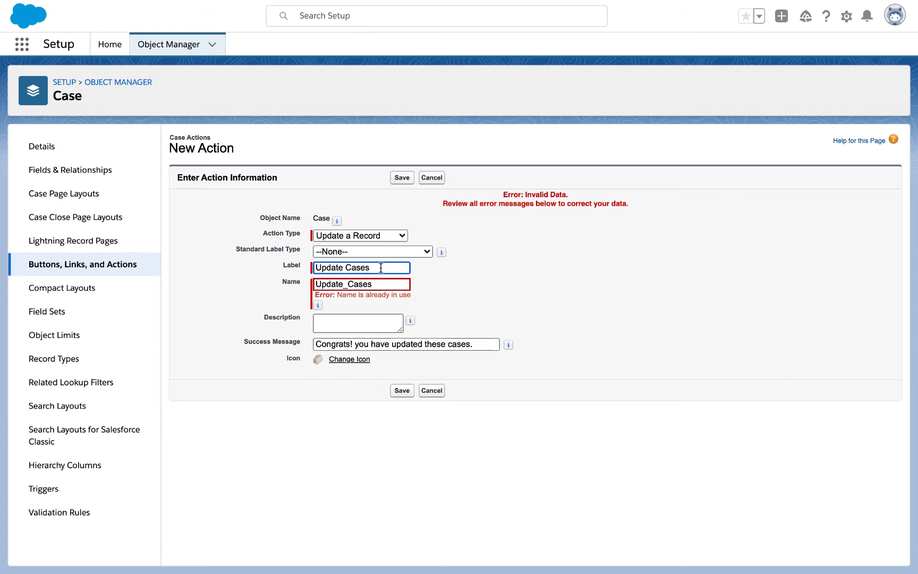
double_click(327, 268)
type("Modify")
left_click(362, 284)
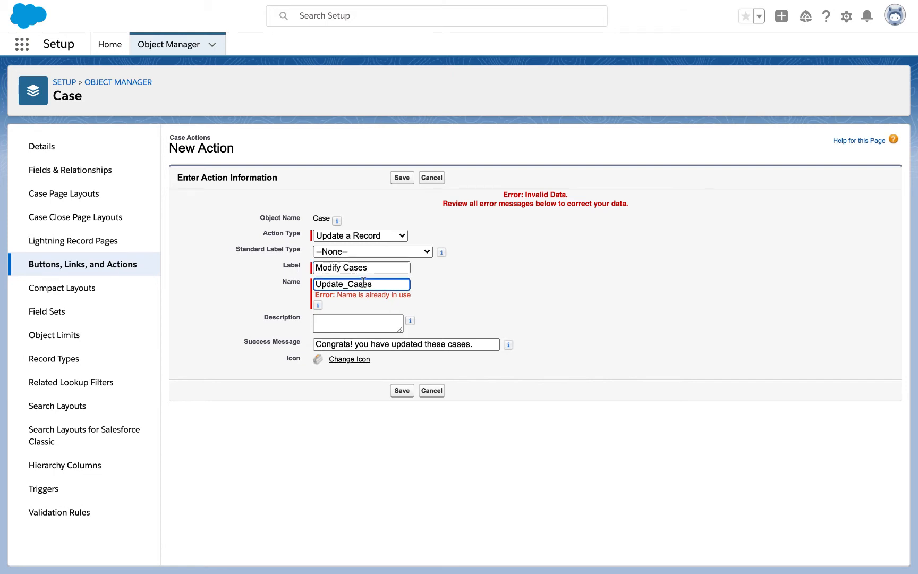
left_click(346, 284)
key("BackSpace")
key("BackSpace")
key("BackSpace")
key("BackSpace")
key("BackSpace")
key("BackSpace")
type("Modify")
left_click(410, 392)
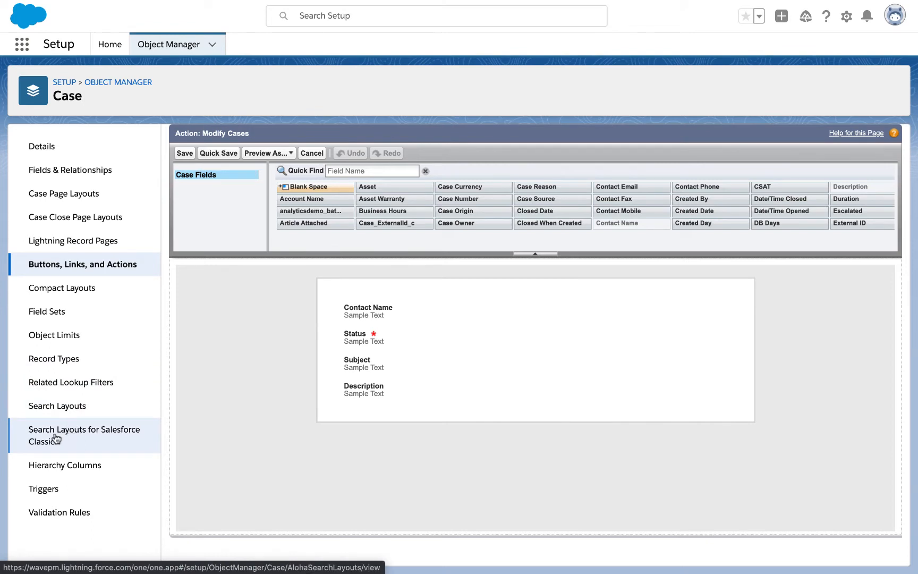
In the Case search layouts for Salesforce Classic, add Modify Cases to the List View's selected quick actions and save.
left_click(58, 437)
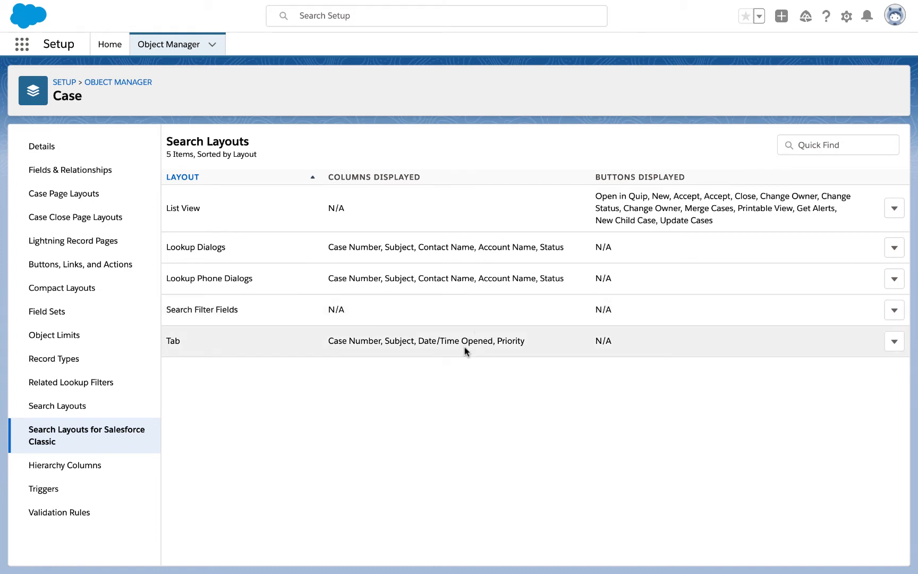
left_click(202, 208)
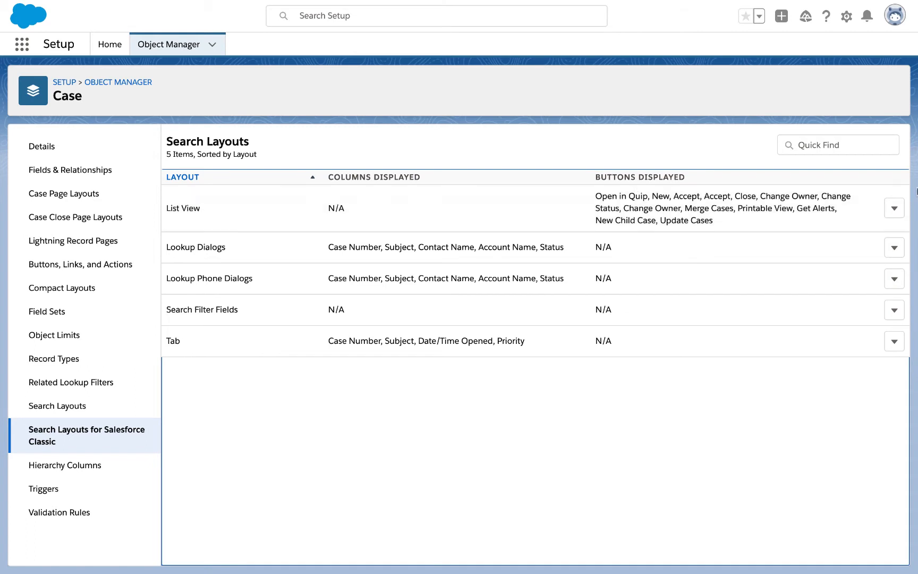
left_click(894, 209)
left_click(861, 238)
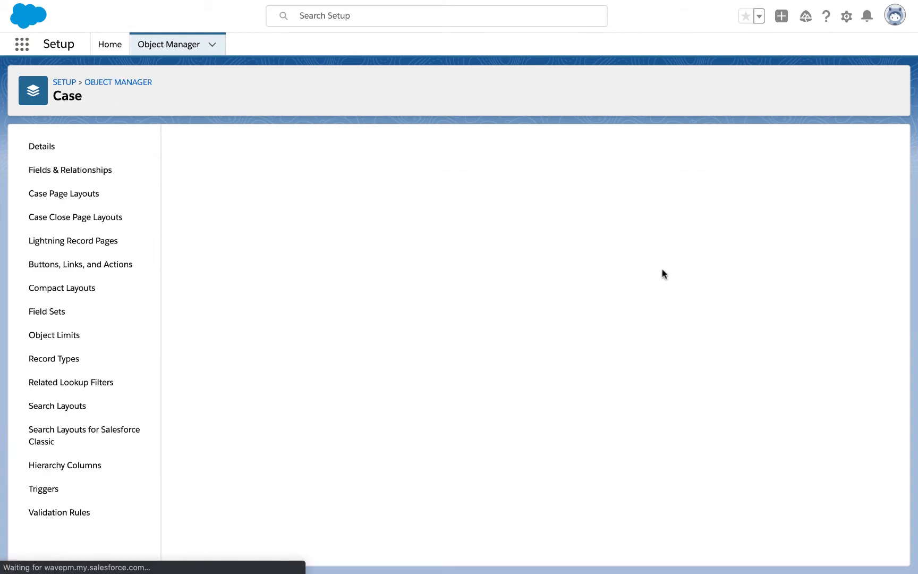
scroll(396, 369, "down", 2)
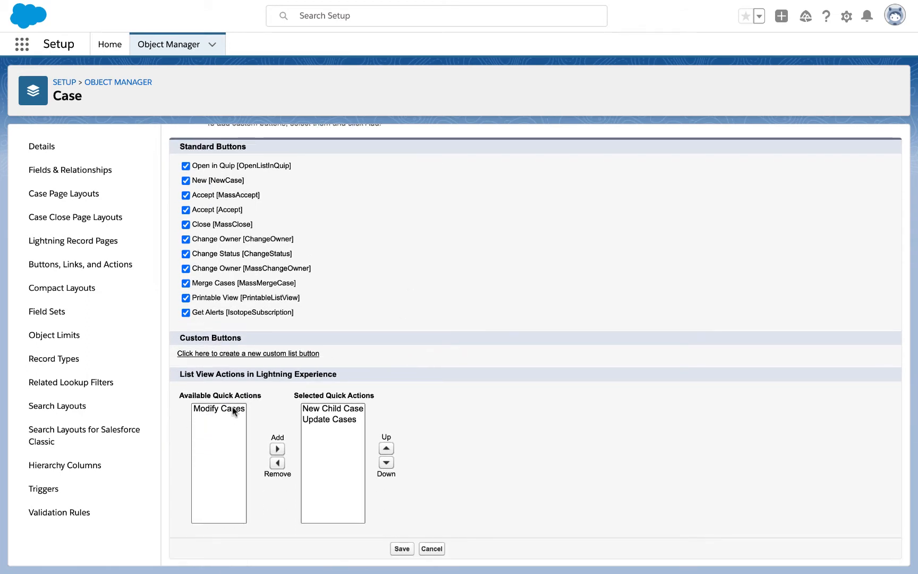
left_click(205, 412)
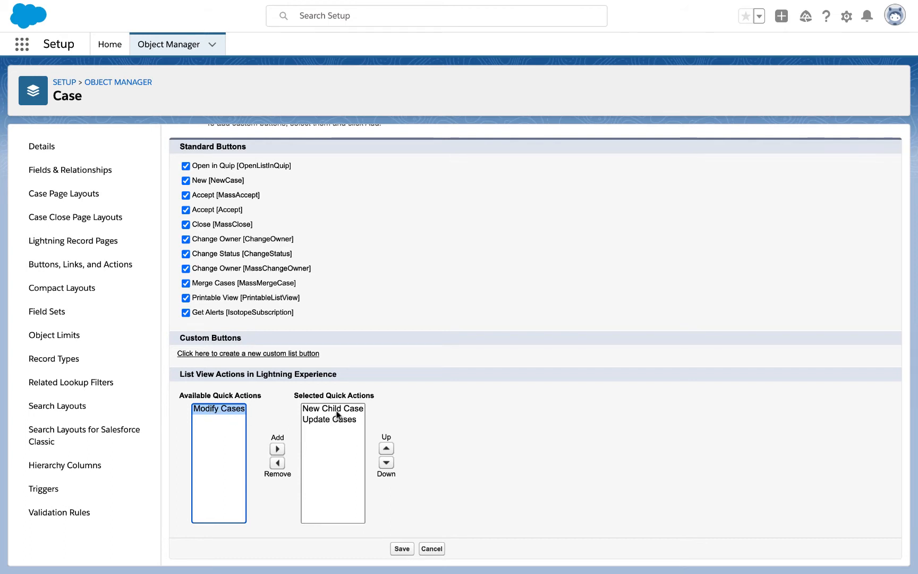
left_click(278, 452)
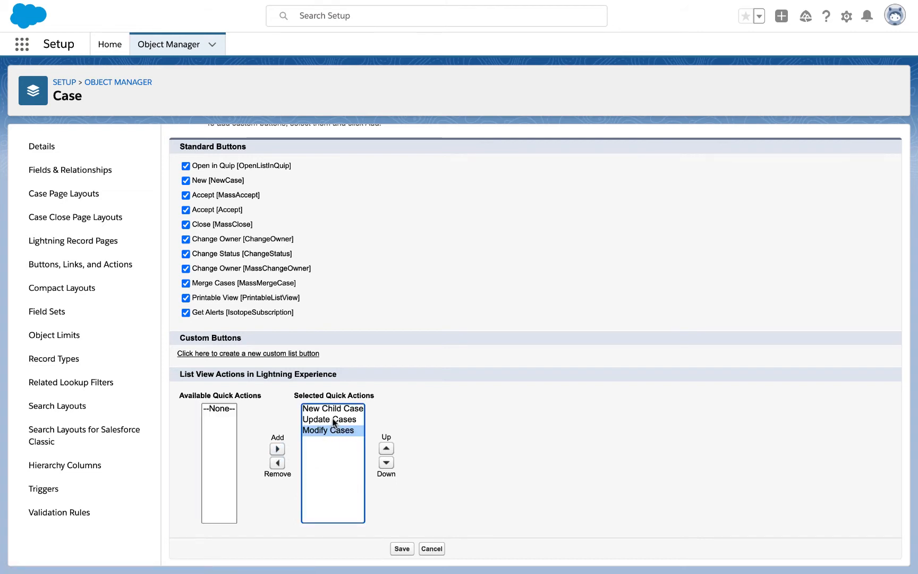
left_click(404, 550)
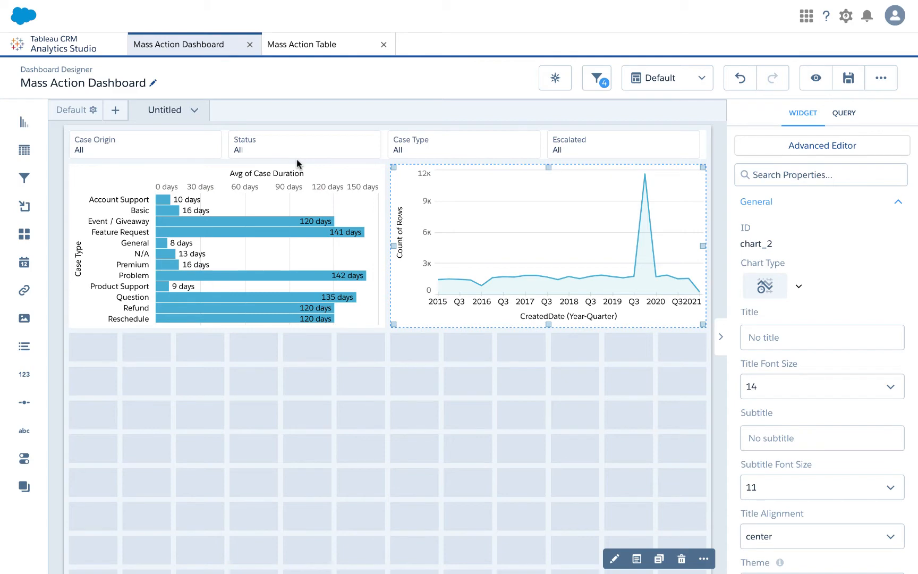
In the Mass Action Table component in Analytics Studio, add a link widget below the table with the text Modify.
left_click(305, 48)
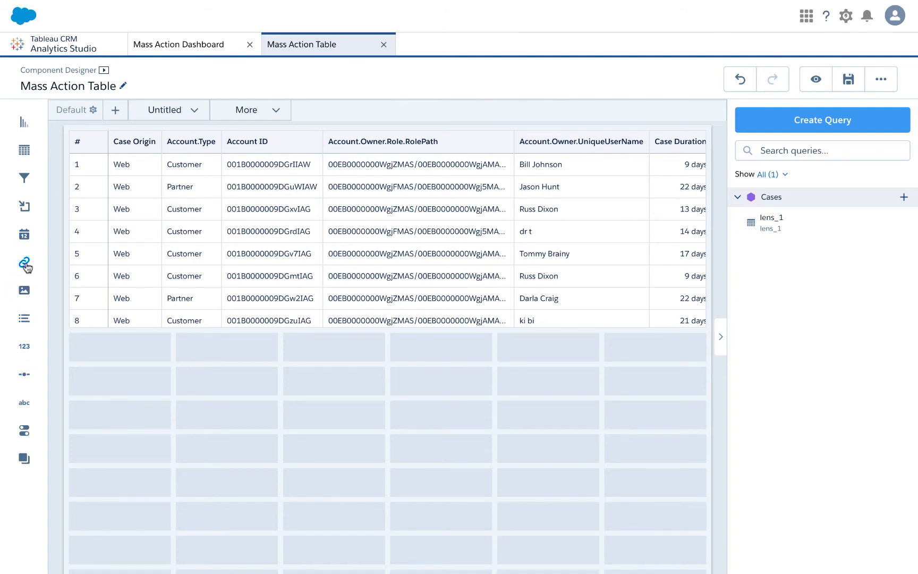
left_click_drag(24, 263, 538, 346)
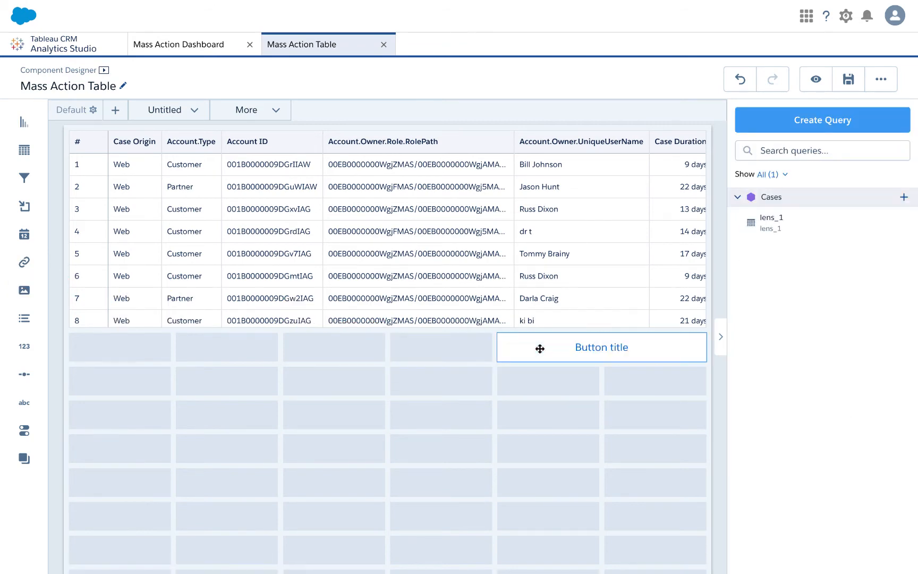
left_click(609, 339)
triple_click(779, 289)
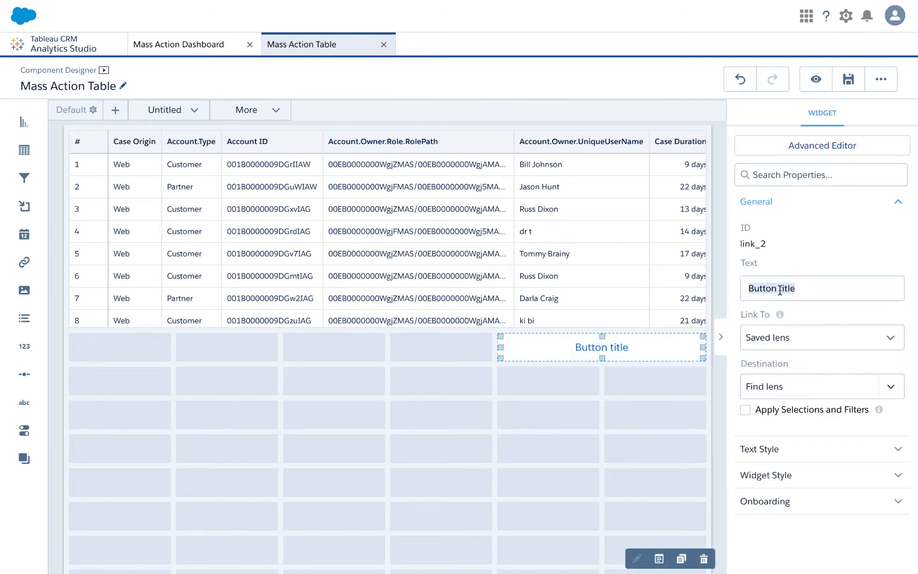
type("Mo")
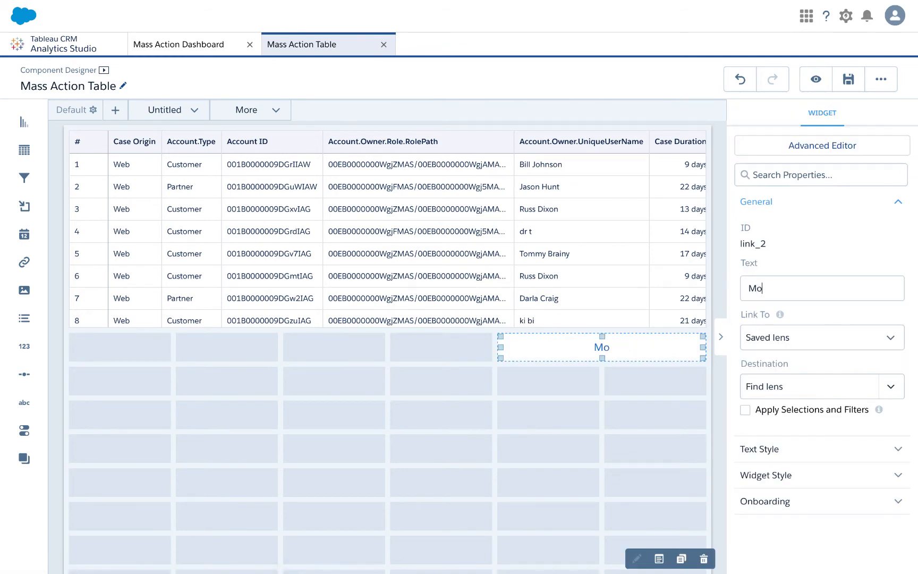
type("dify")
Link the Modify button to a Mass Action that uses the lens_1 query.
left_click(822, 338)
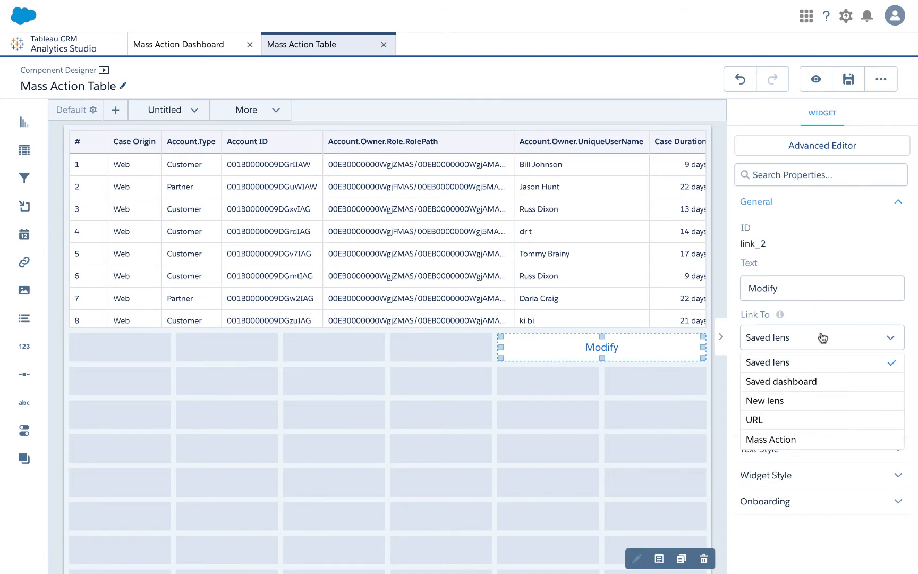
left_click(776, 439)
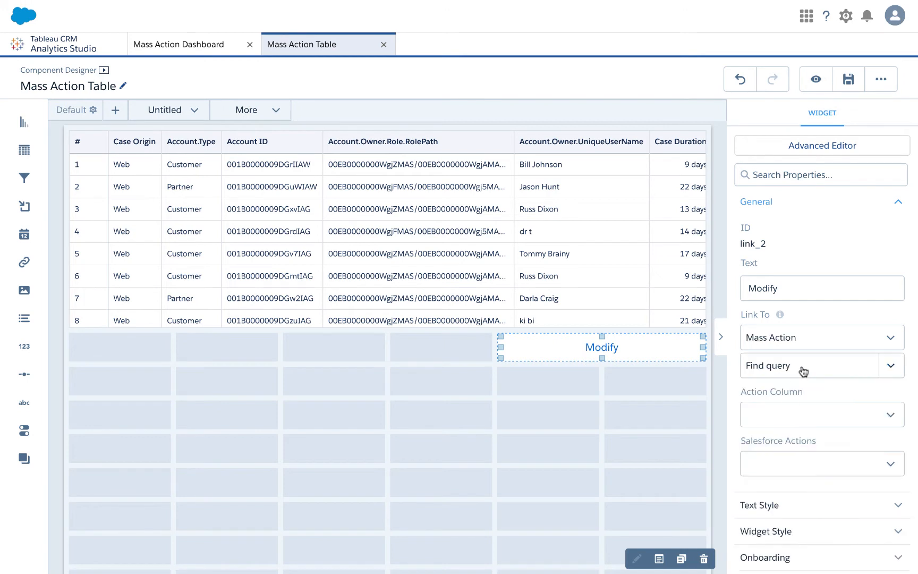
left_click(800, 371)
left_click(790, 405)
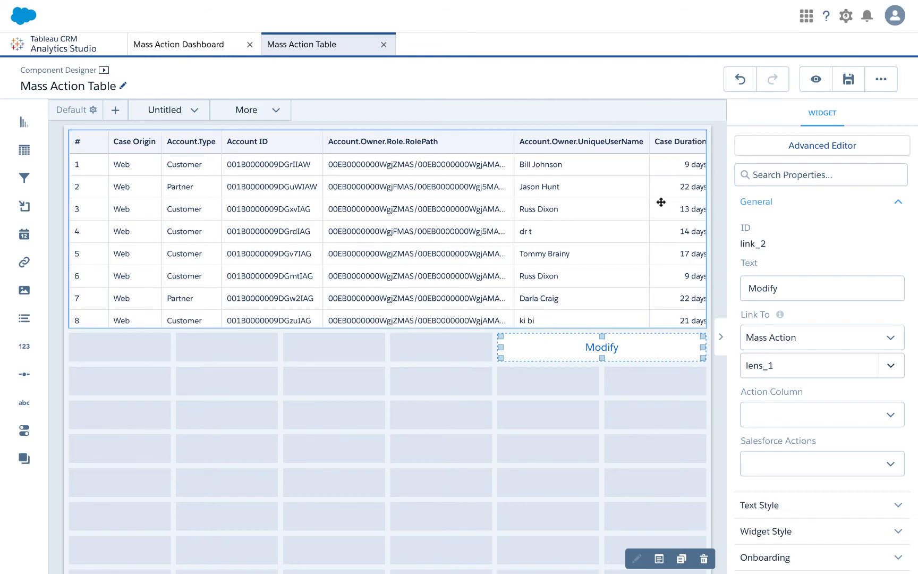
Open the action configuration for the Case ID column in the lens_1 query of the case table.
left_click(571, 169)
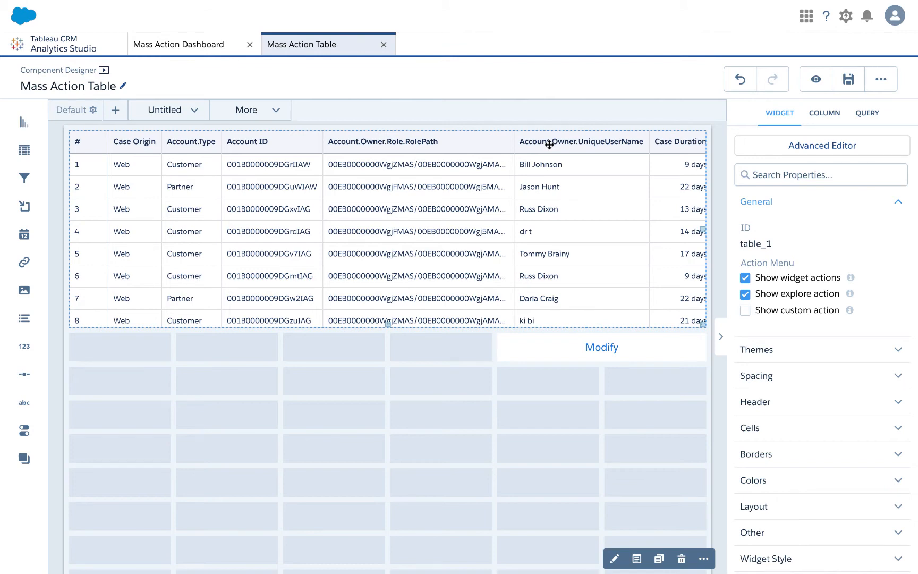
double_click(549, 144)
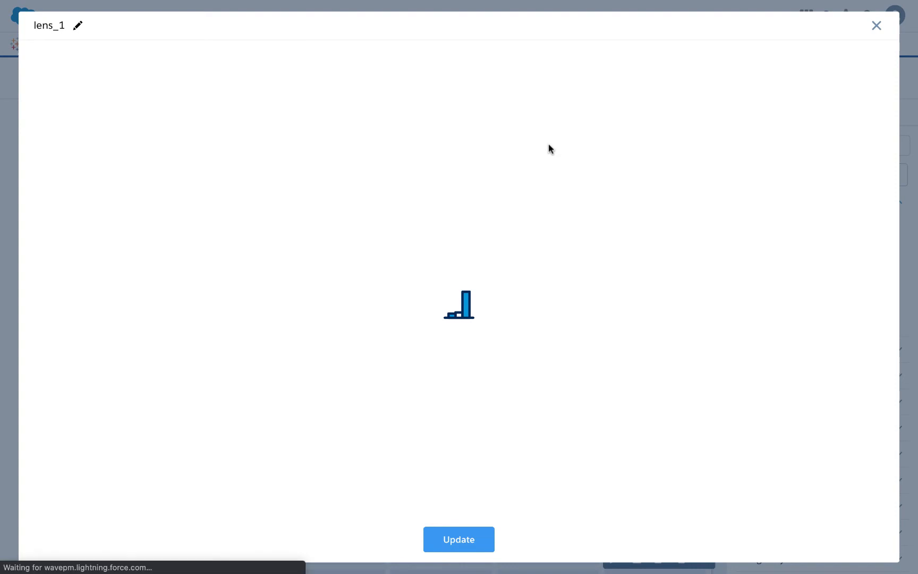
scroll(88, 396, "down", 2)
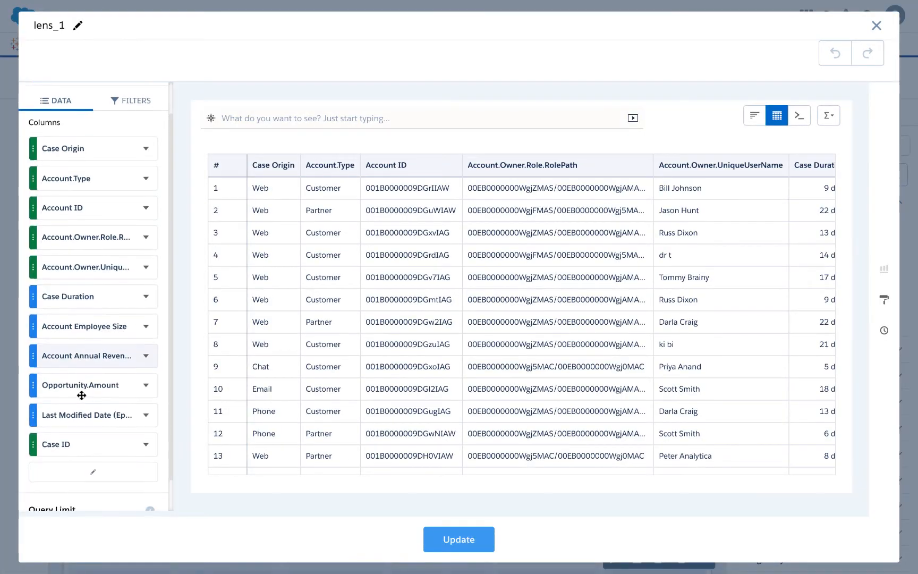
left_click(147, 443)
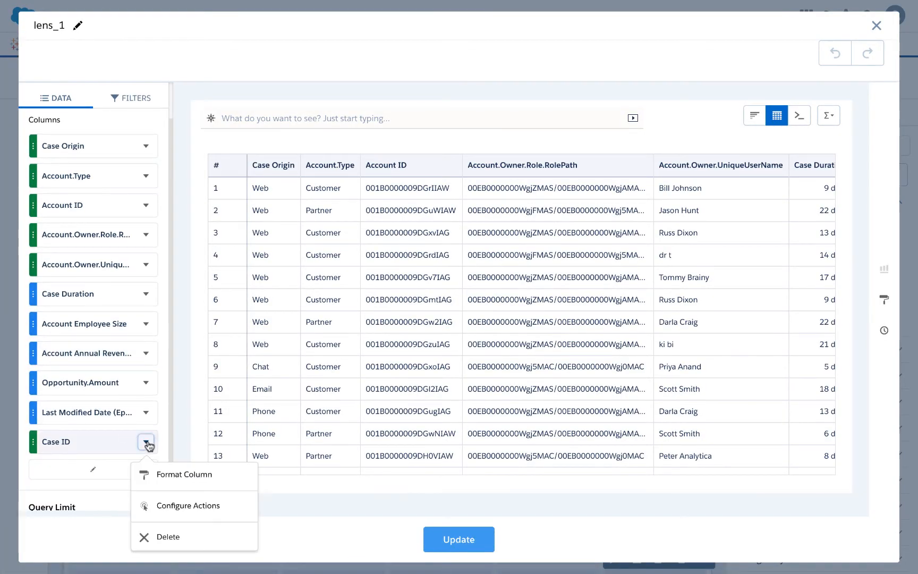
left_click(178, 508)
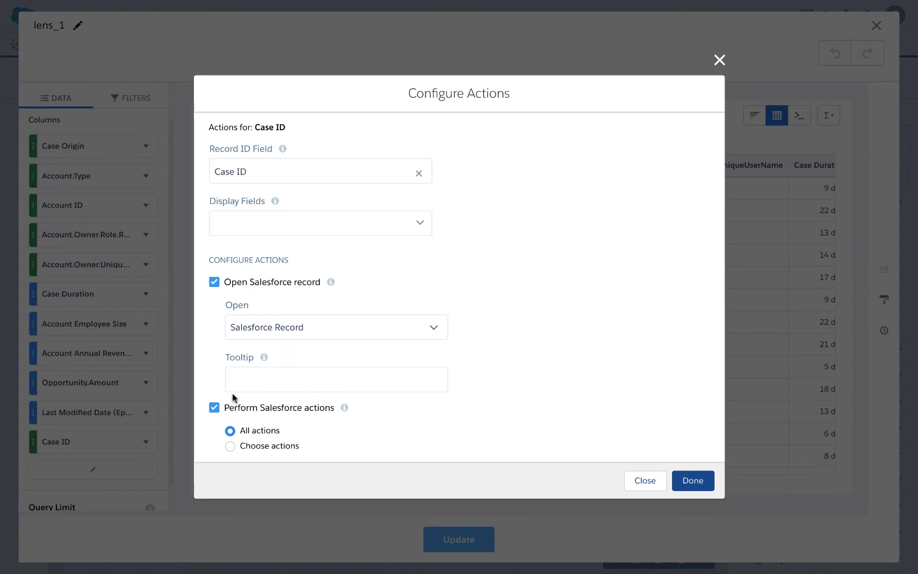
left_click(230, 446)
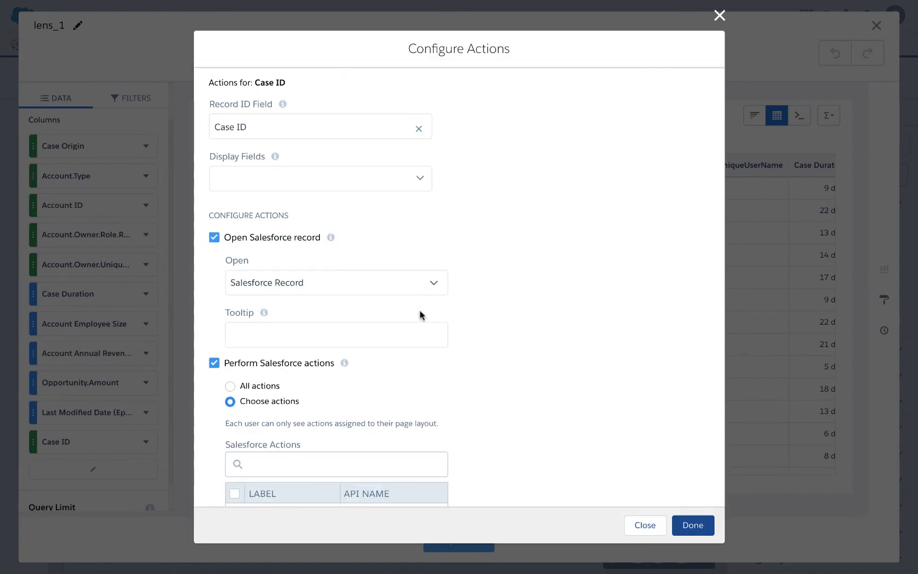
scroll(418, 338, "down", 3)
scroll(417, 338, "down", 1)
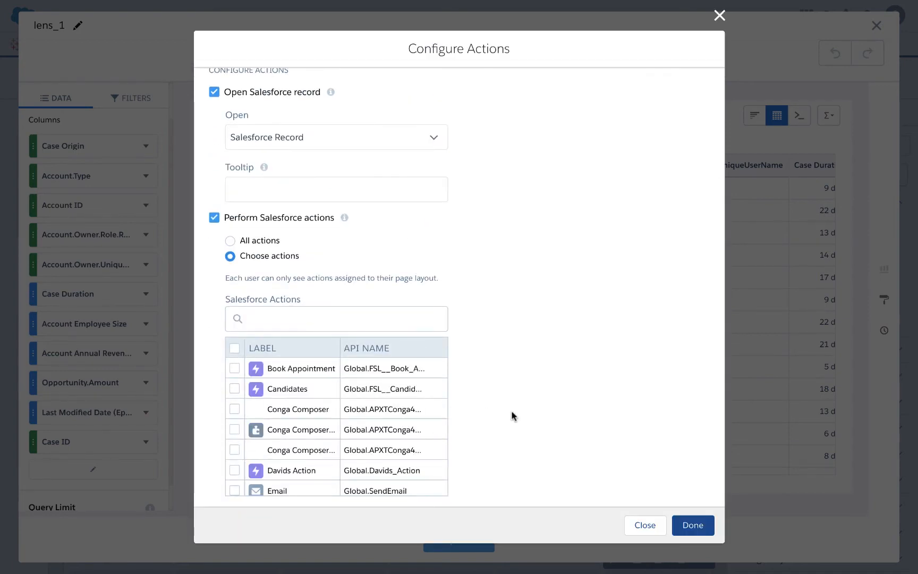
scroll(376, 441, "down", 10)
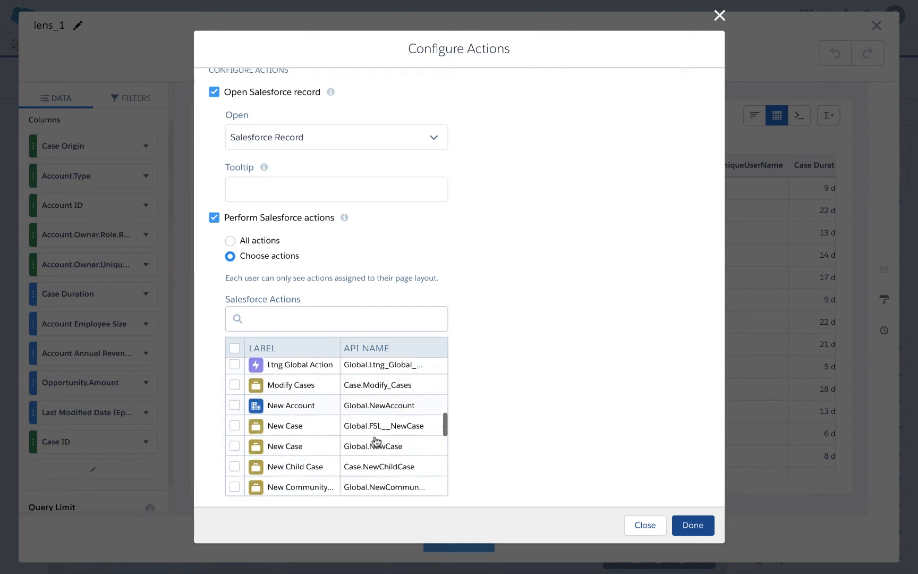
scroll(376, 445, "up", 5)
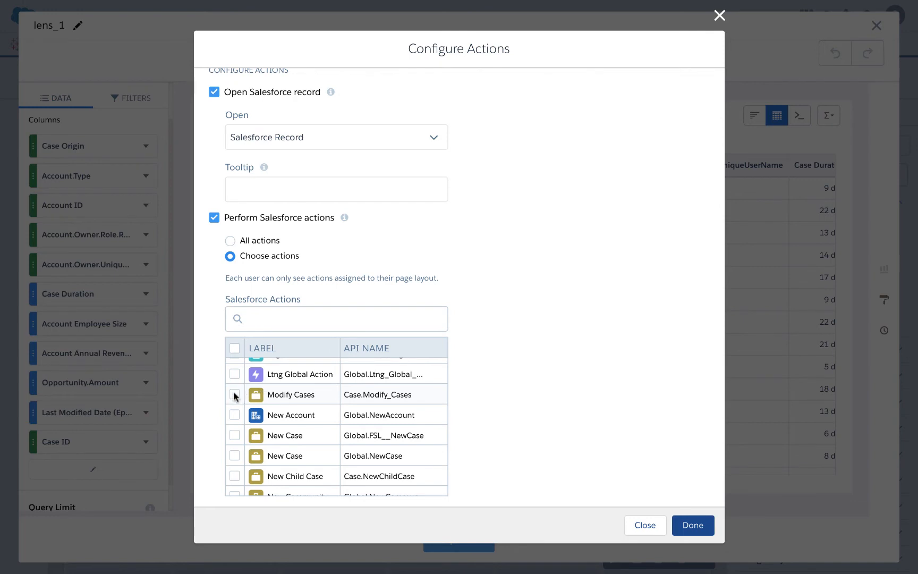
left_click(229, 241)
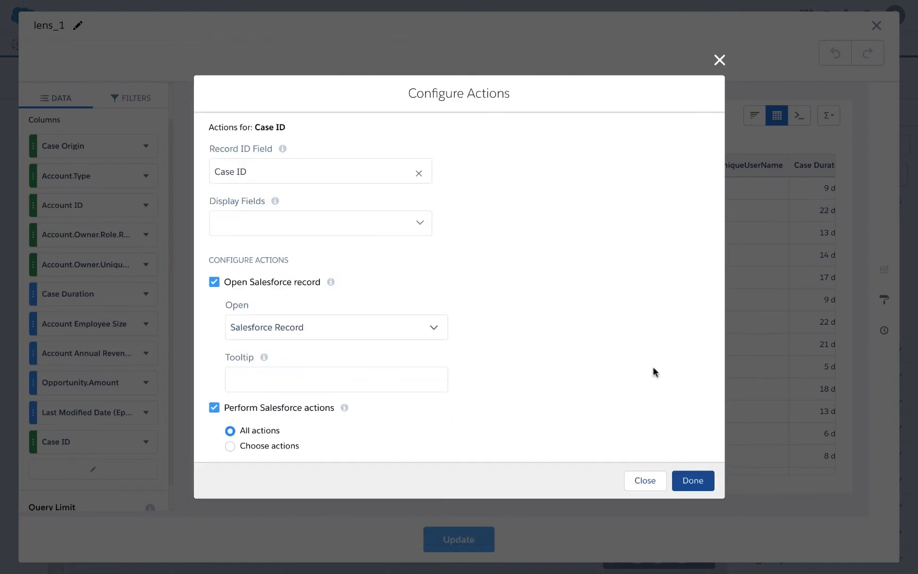
Accept Case ID's action settings with All actions allowed and update the lens_1 query.
left_click(692, 481)
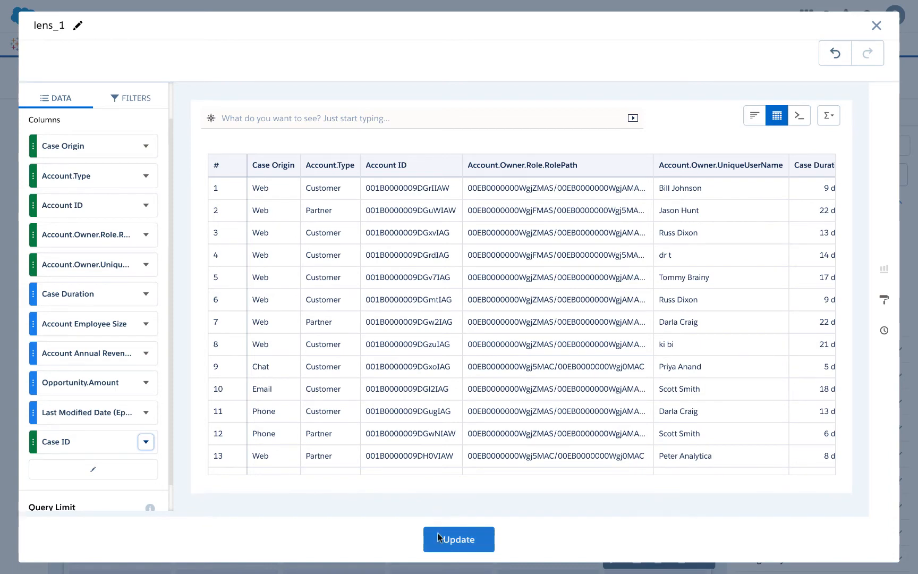
left_click(472, 542)
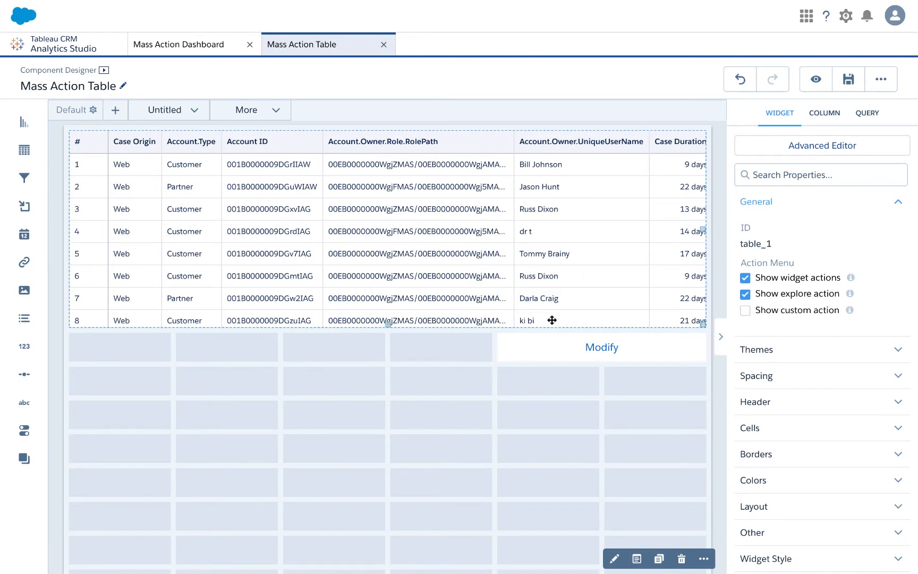
Set the Modify link's action column to Id and its Salesforce action to Modify Cases.
left_click(574, 351)
left_click(825, 416)
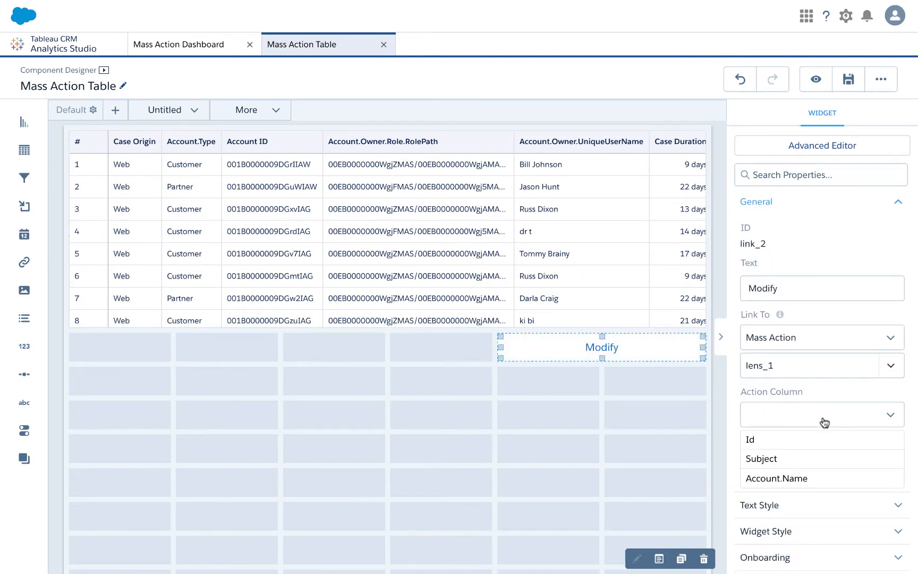
scroll(765, 467, "down", 1)
scroll(777, 465, "up", 1)
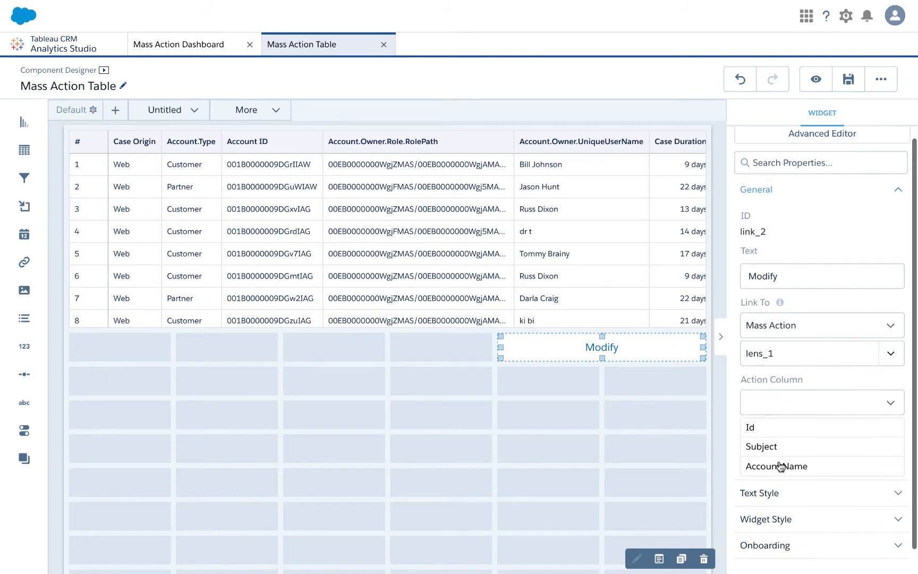
left_click(757, 434)
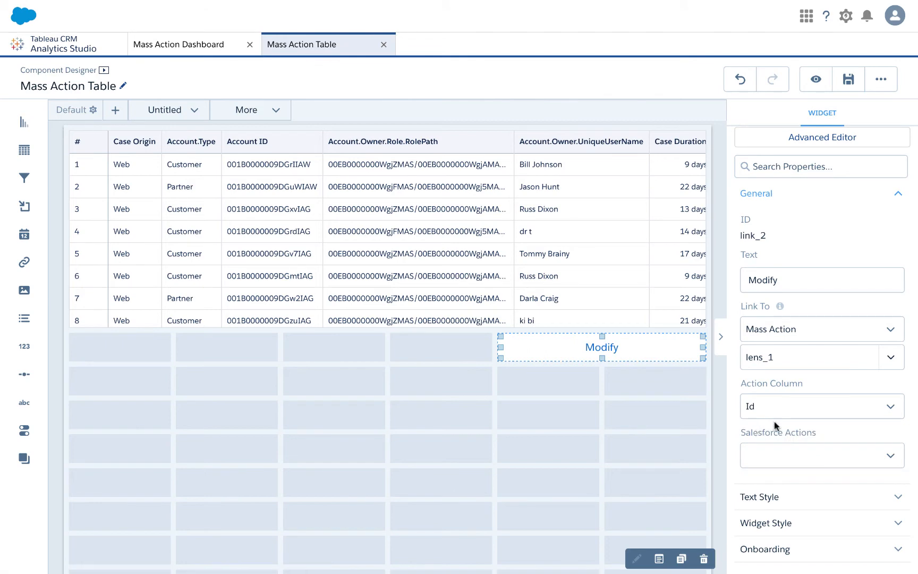
left_click(781, 455)
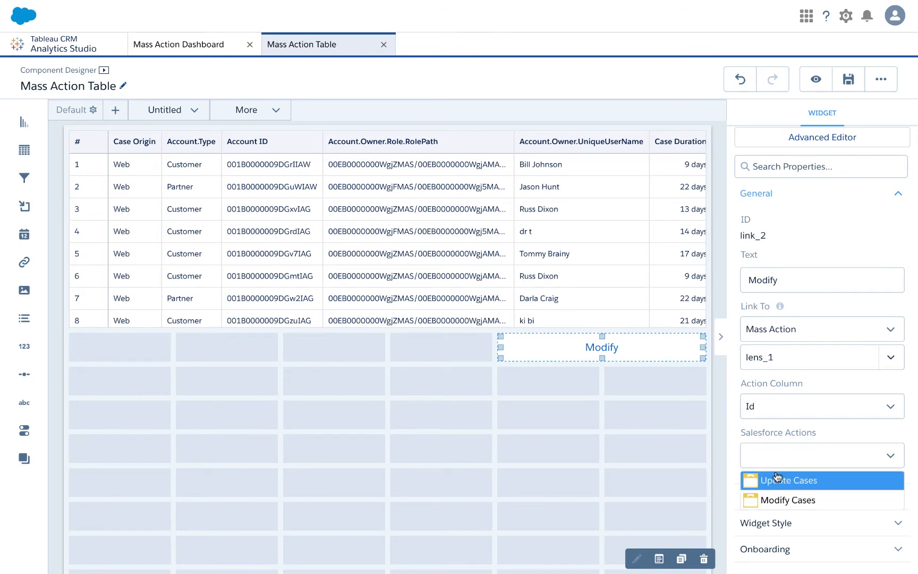
left_click(773, 501)
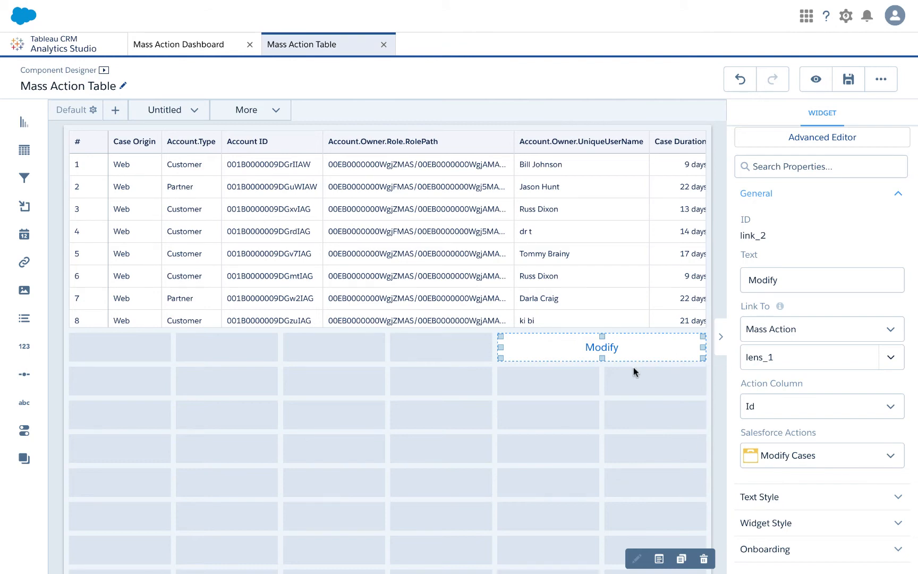
Change the link's text to Modify All and save the Mass Action Table component.
scroll(784, 423, "down", 1)
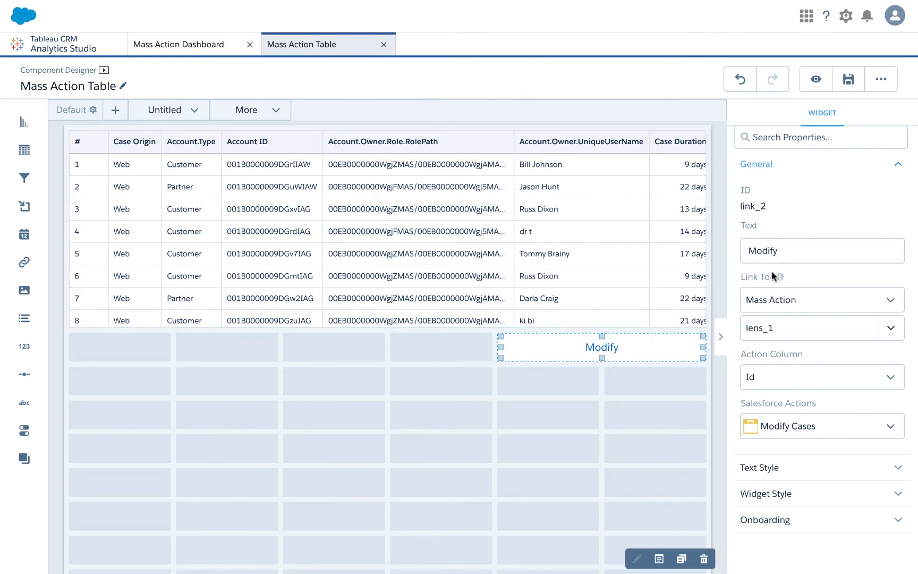
type("All")
left_click(657, 415)
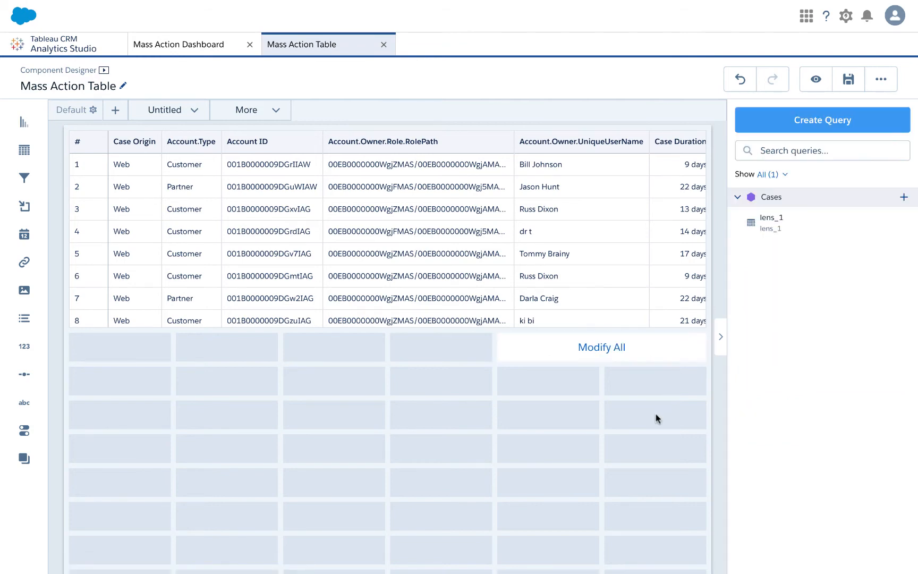
left_click(849, 79)
left_click(454, 445)
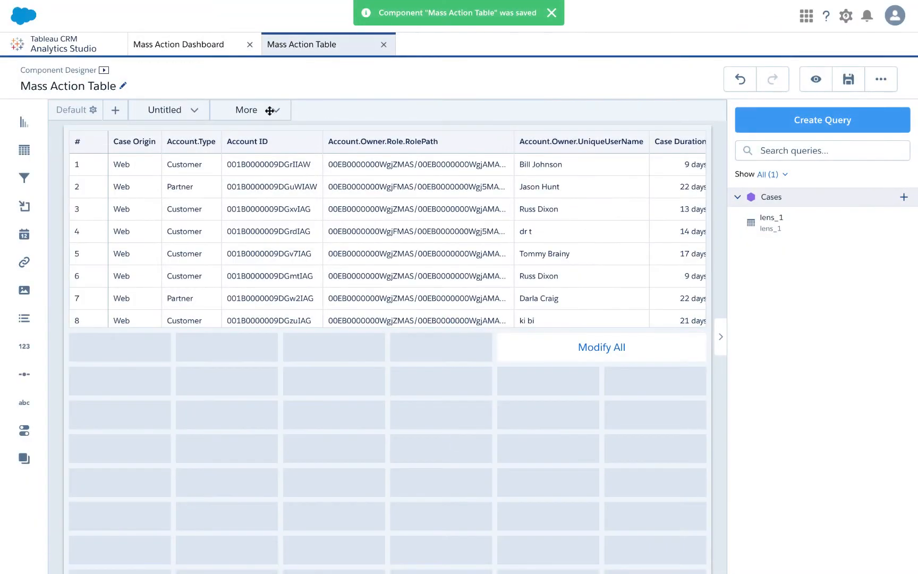
In the Mass Action Dashboard, place a component widget below the bar chart and fill it with the Mass Action Table component.
left_click(205, 46)
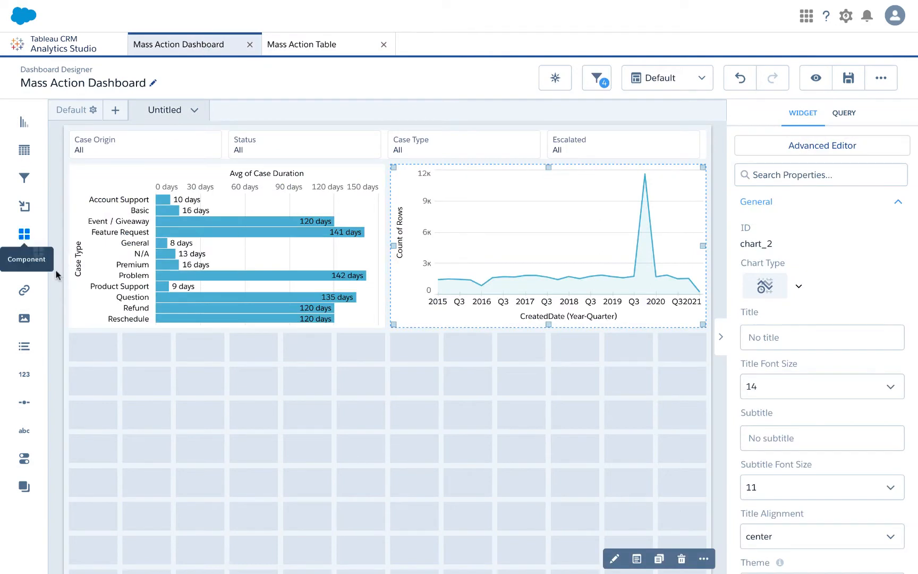
left_click_drag(24, 234, 95, 445)
left_click(213, 432)
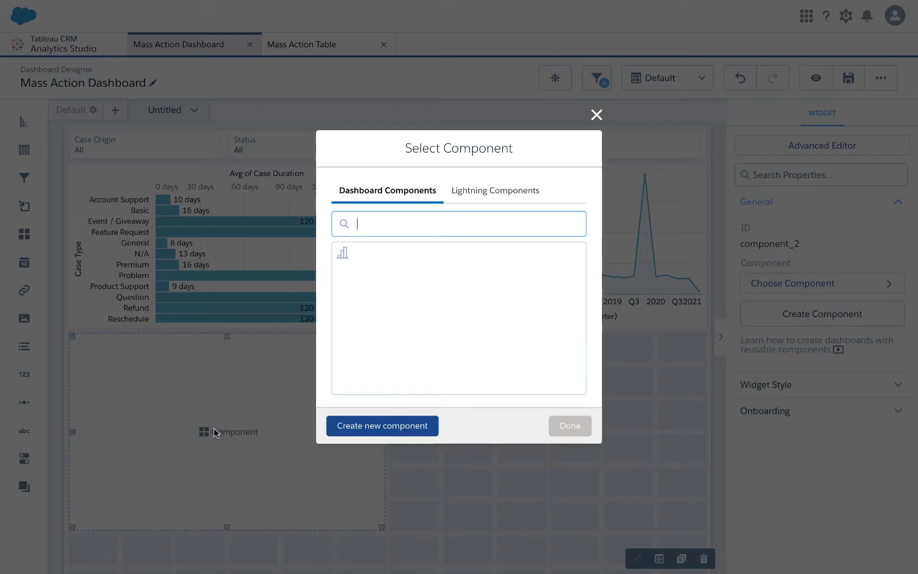
left_click(397, 256)
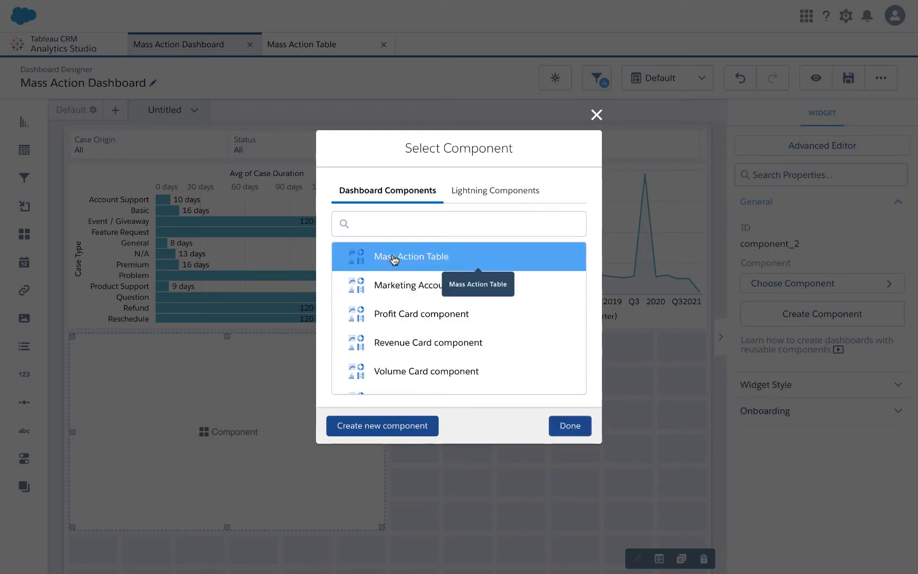
left_click(565, 424)
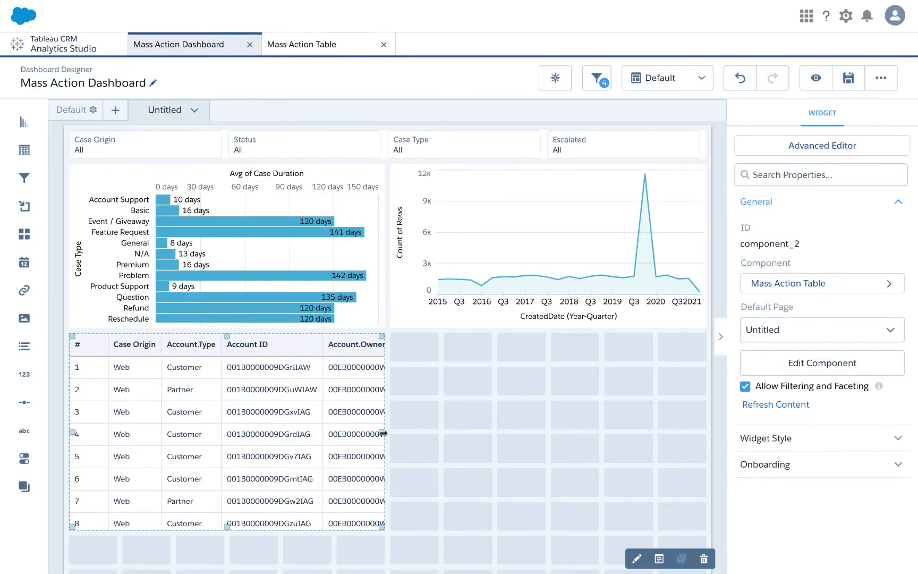
Enlarge the embedded Mass Action Table to the dashboard's full width and extend it downward to include the Modify All link.
left_click_drag(381, 432, 677, 429)
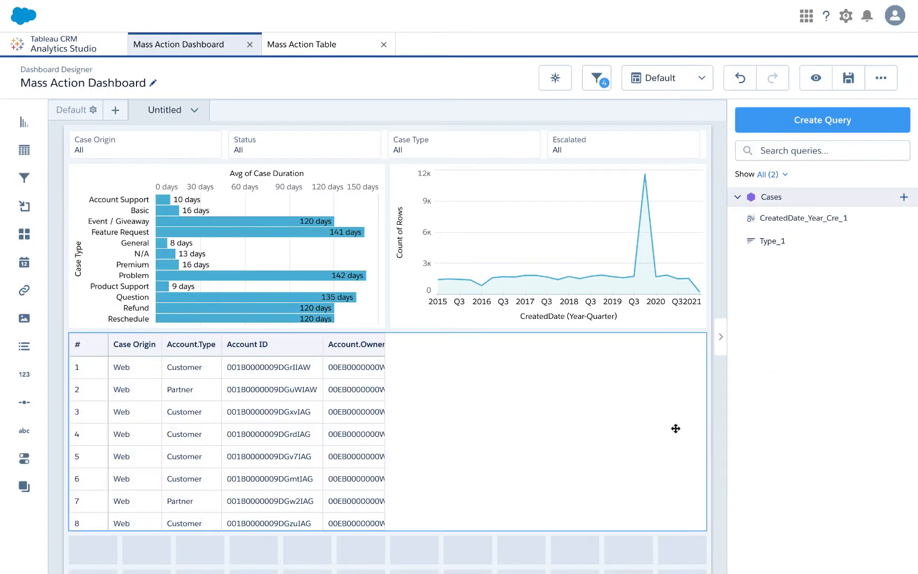
scroll(441, 441, "down", 3)
left_click(422, 405)
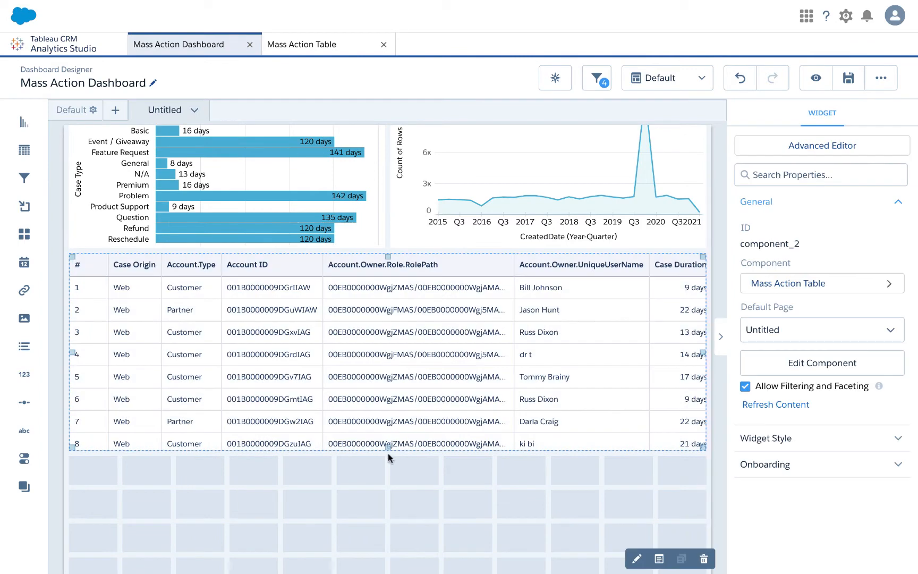
left_click_drag(388, 447, 389, 501)
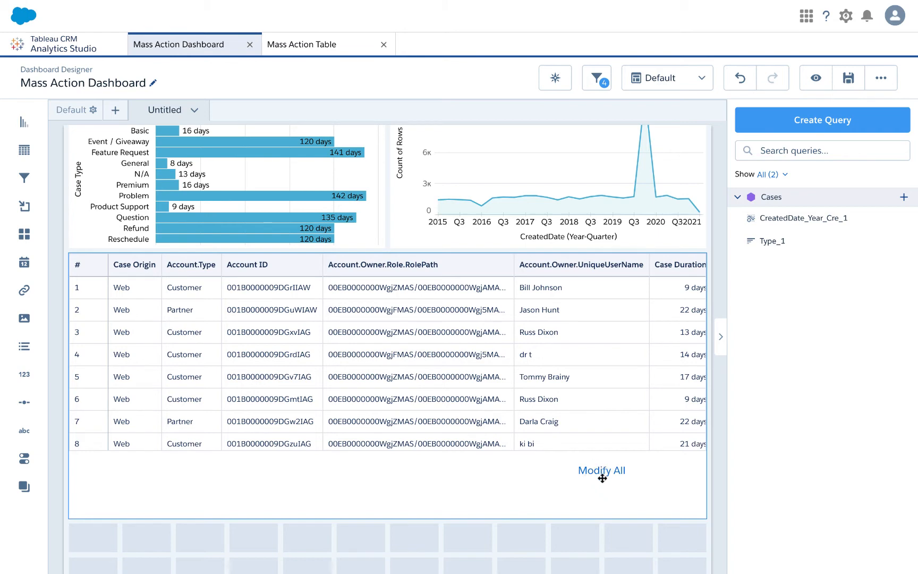
Preview the dashboard and filter it from the Case Duration chart, first by the Problem case type and finally by N/A.
scroll(478, 356, "up", 2)
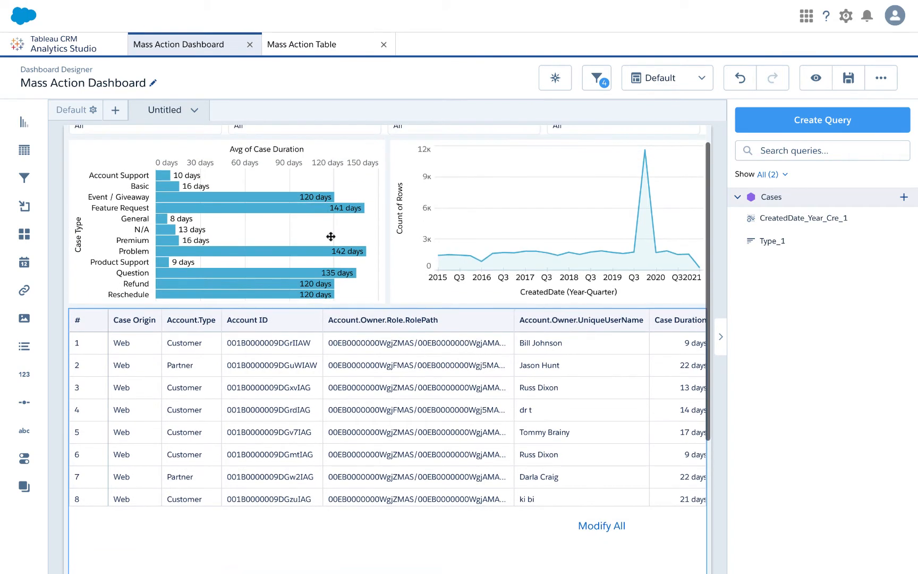
left_click(816, 79)
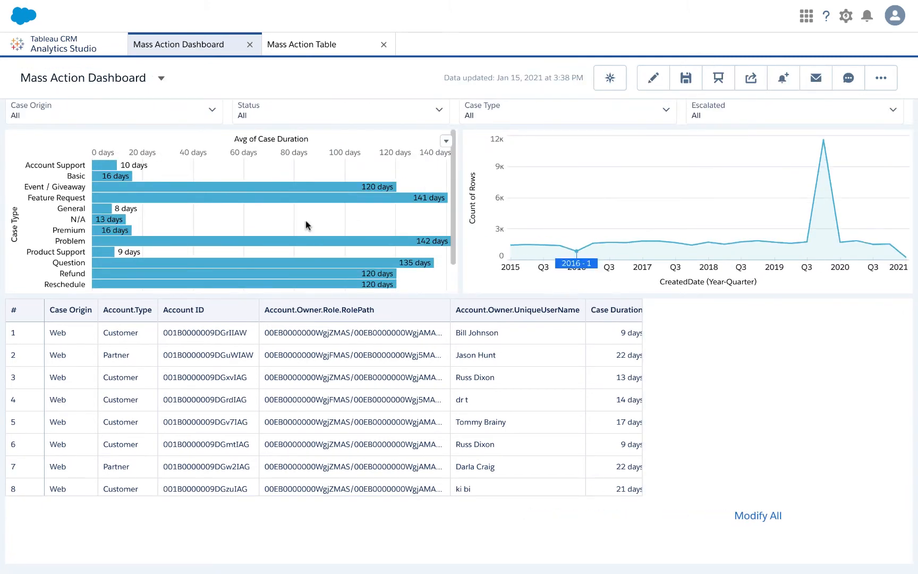
left_click(302, 242)
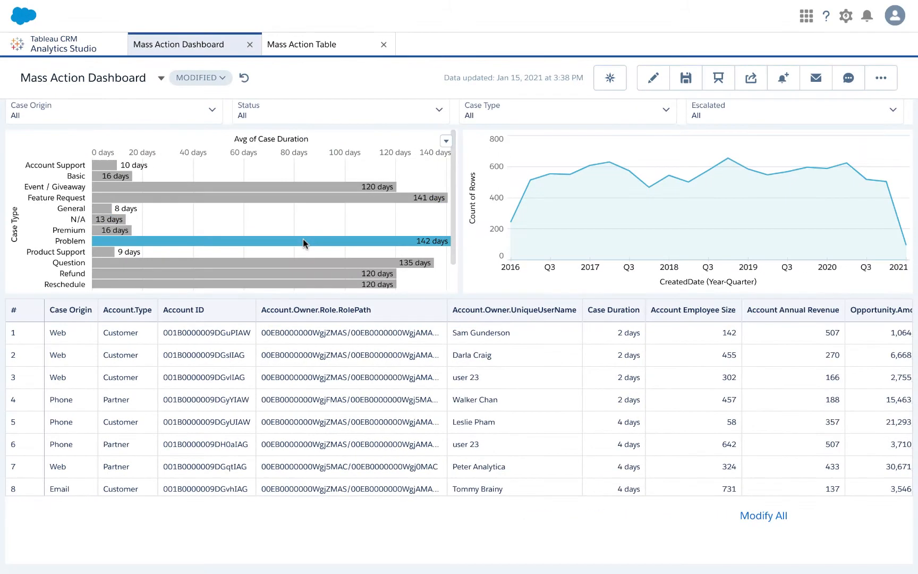
left_click(102, 223)
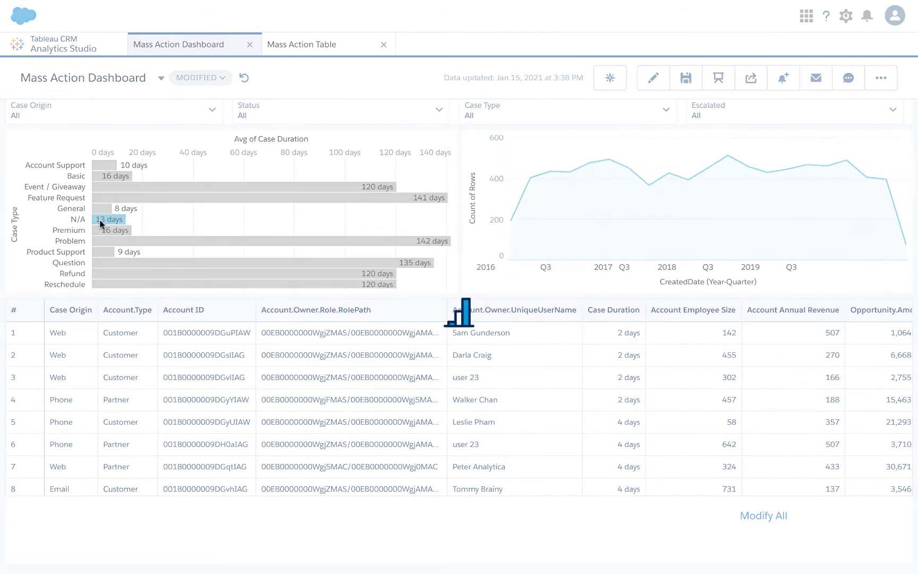
scroll(205, 414, "down", 3)
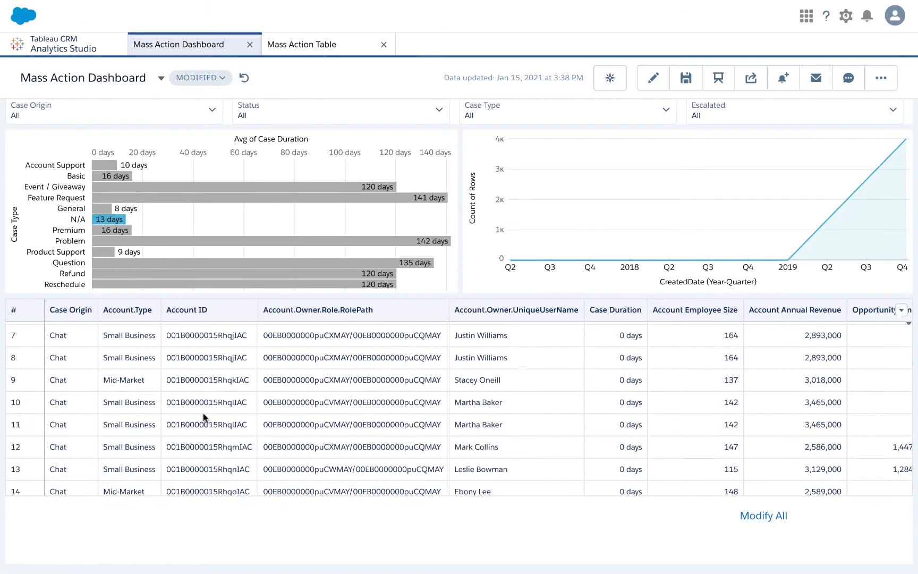
scroll(205, 414, "up", 3)
Filter the dashboard to cases whose Status equals Escalated.
left_click(344, 116)
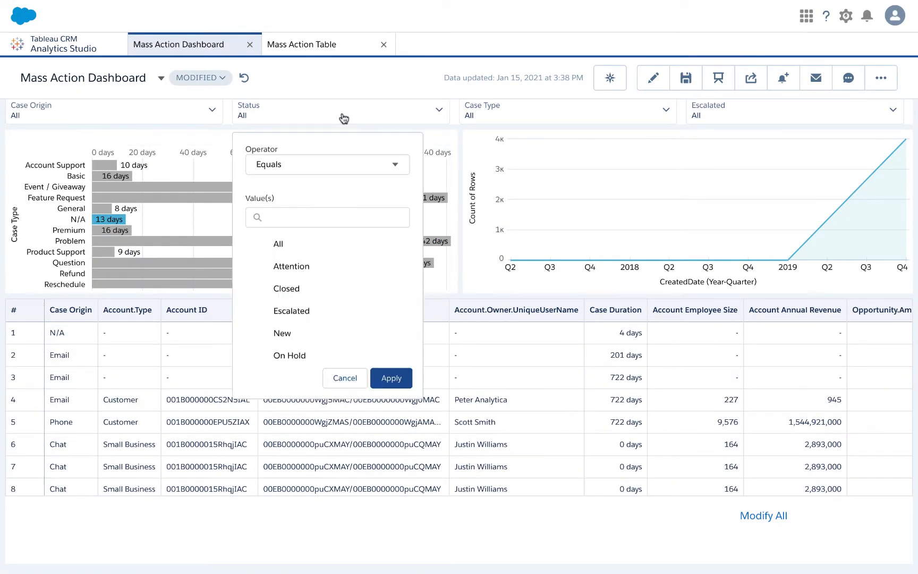
left_click(296, 310)
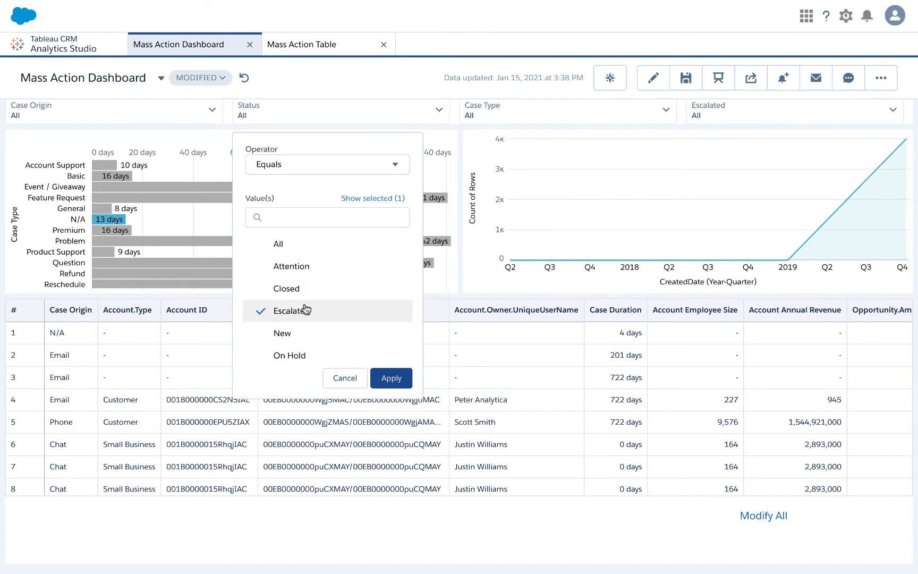
left_click(391, 378)
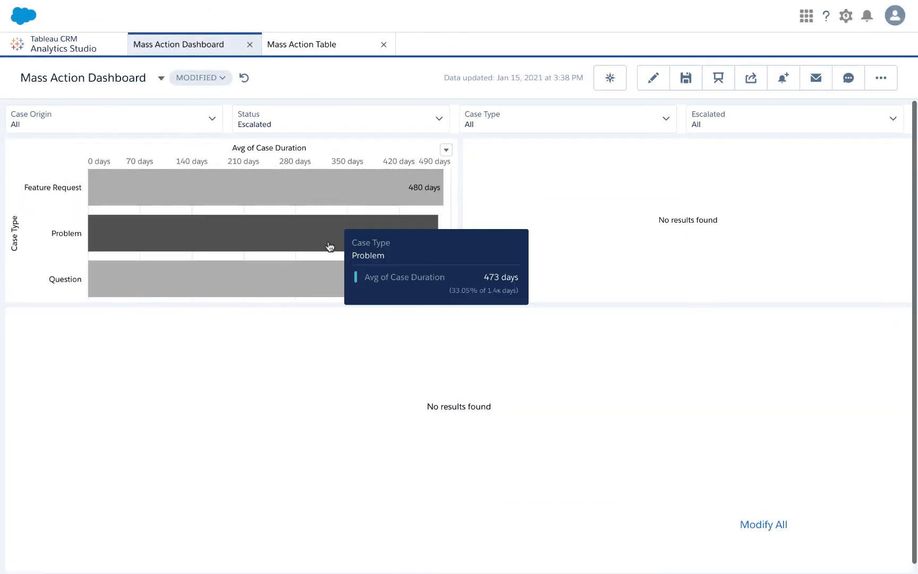
Filter the dashboard by the Feature Request case type in the Case Duration chart and set the Case Origin filter to Chat.
left_click(341, 197)
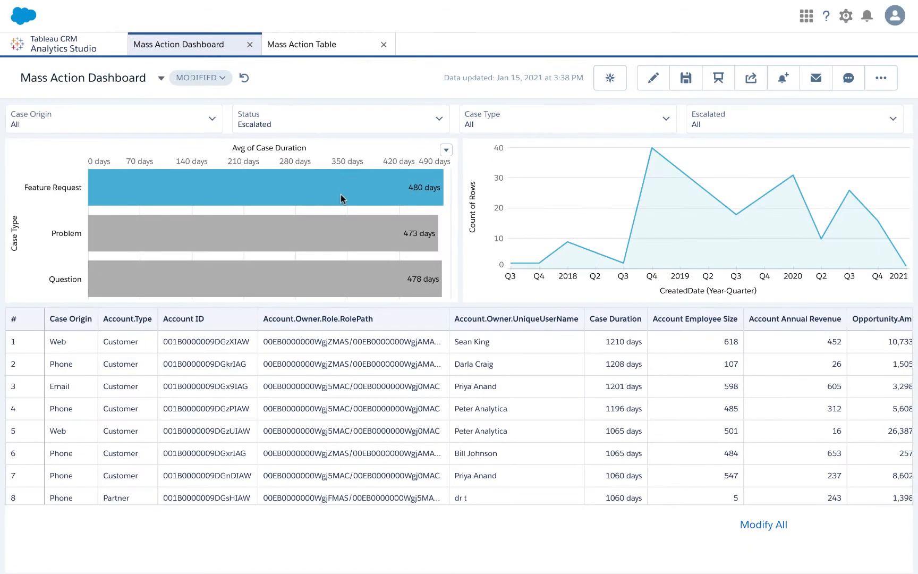
scroll(422, 353, "down", 1)
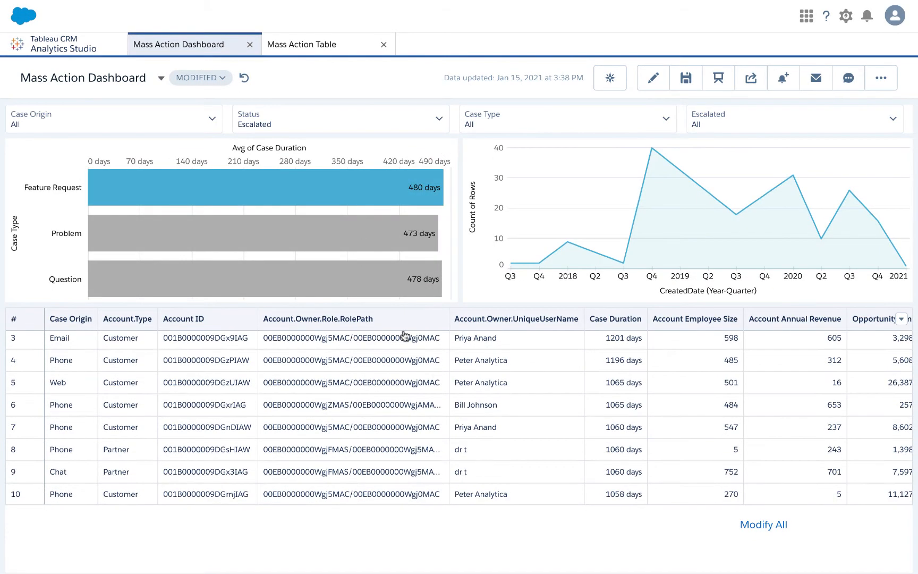
left_click(179, 112)
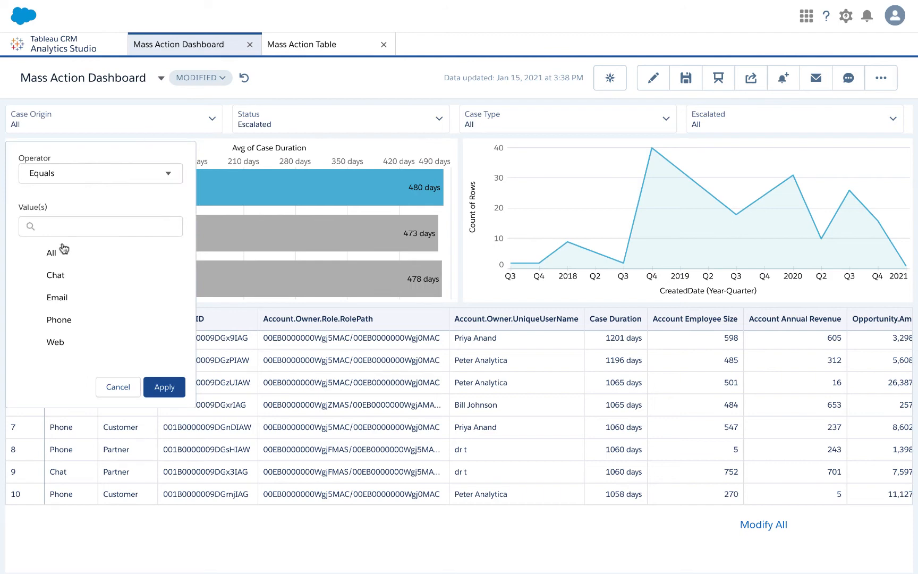
left_click(50, 282)
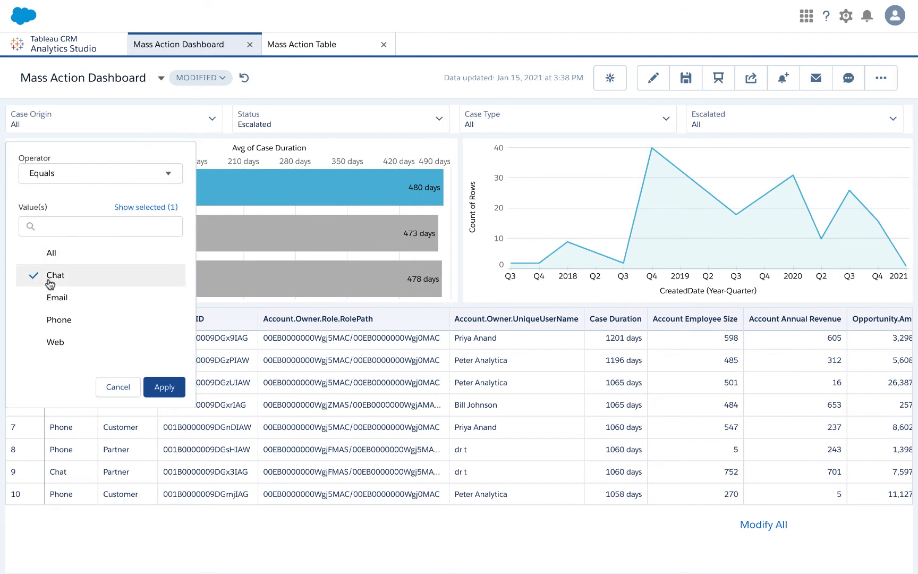
left_click(156, 382)
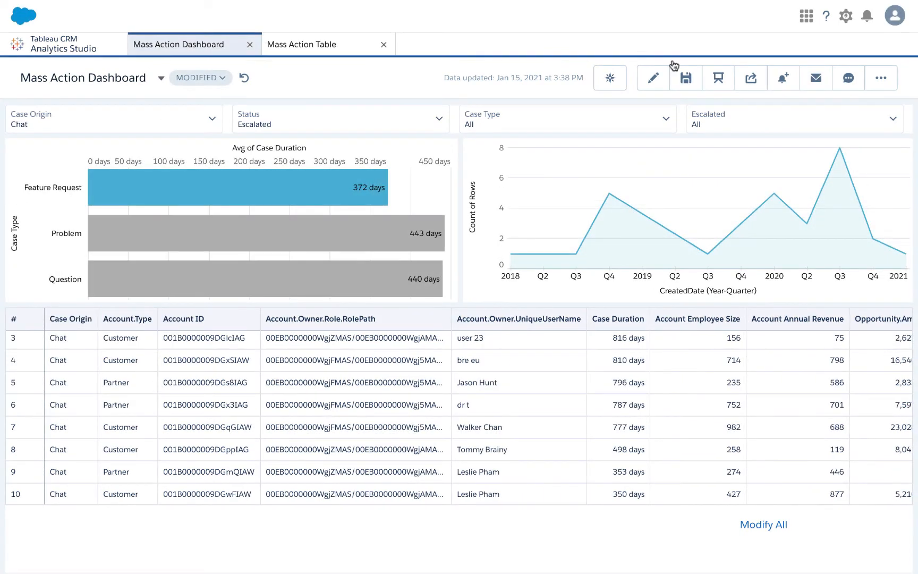
Filter the dashboard to cases whose Escalated value equals true.
left_click(783, 127)
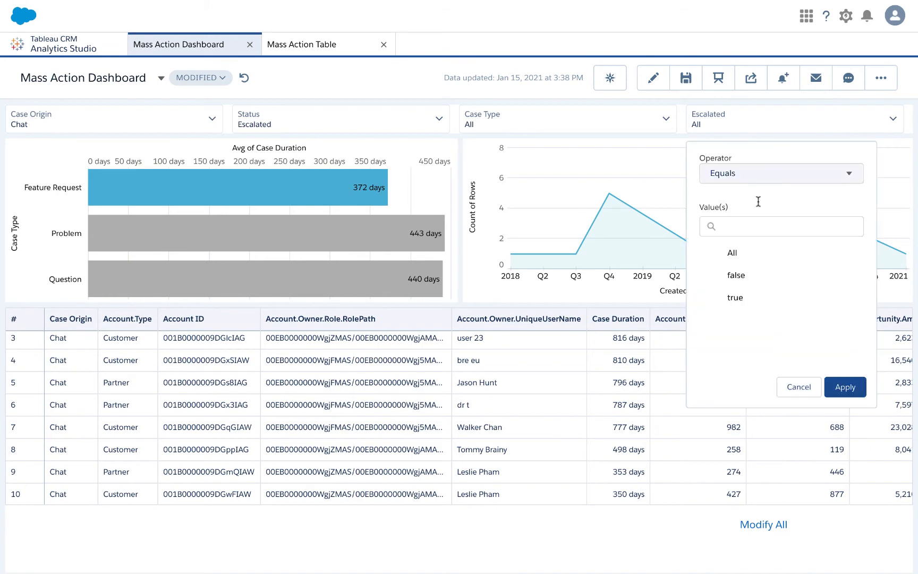
left_click(736, 298)
left_click(845, 387)
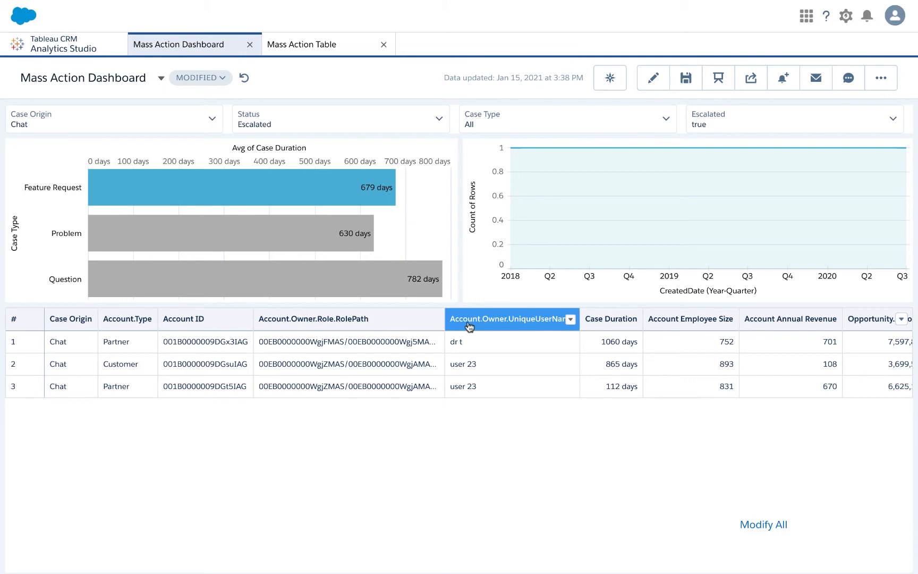
Start the Modify All mass action on the filtered cases, show all record IDs, and continue to the Modify Cases form.
left_click(755, 525)
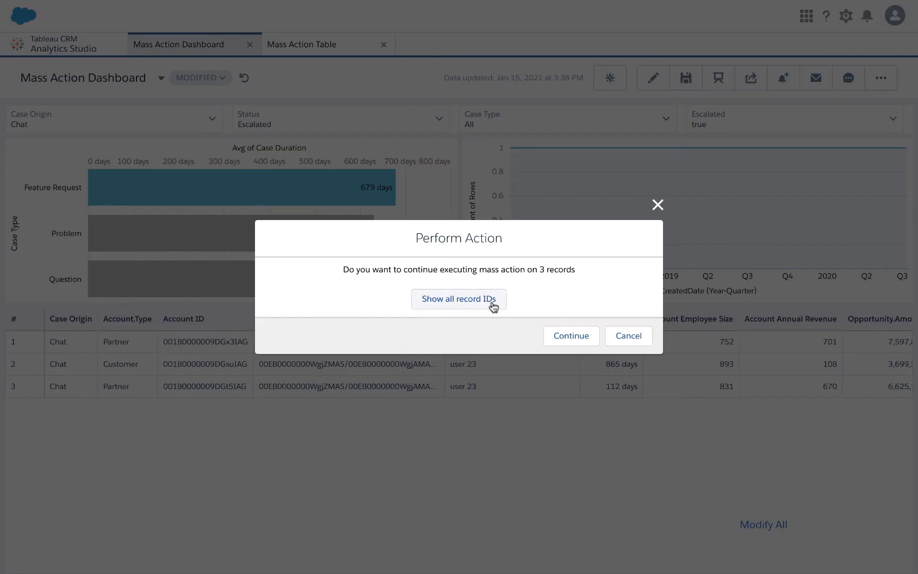
left_click(463, 302)
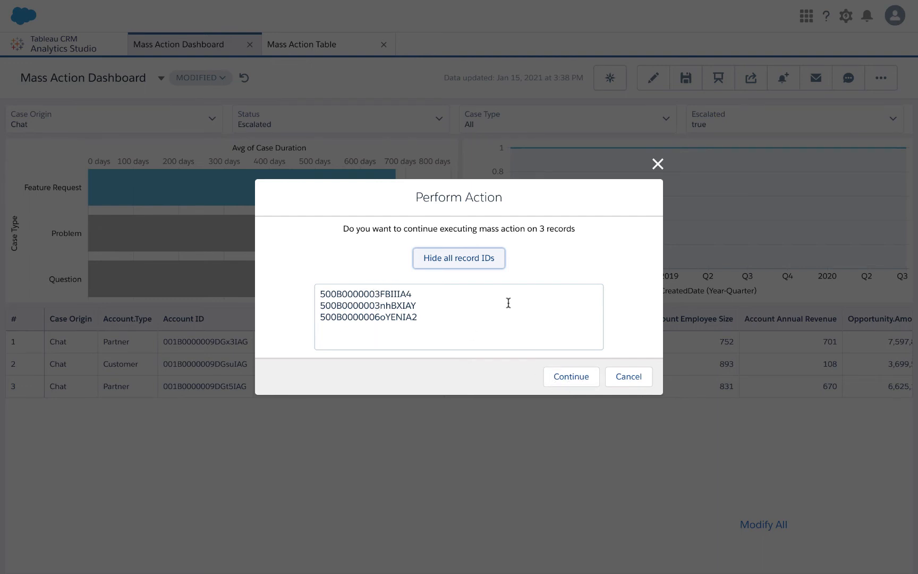
left_click(582, 376)
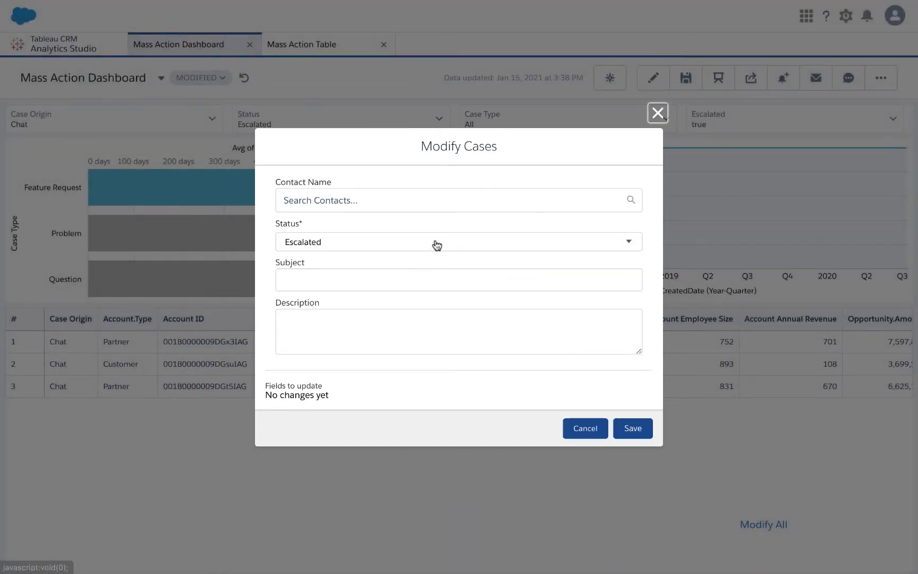
Review the Status options, choose the first suggested contact as Contact Name, then save and confirm the mass update.
left_click(447, 244)
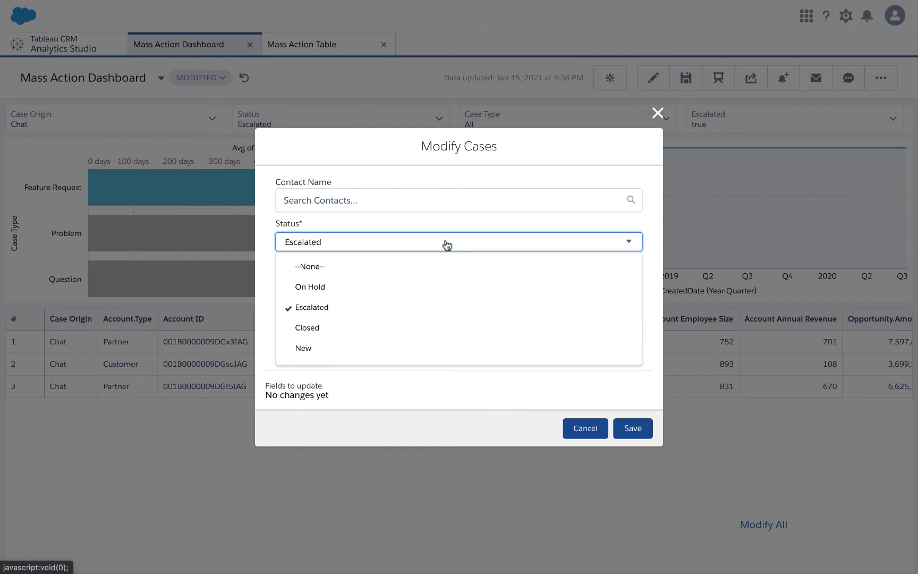
left_click(447, 245)
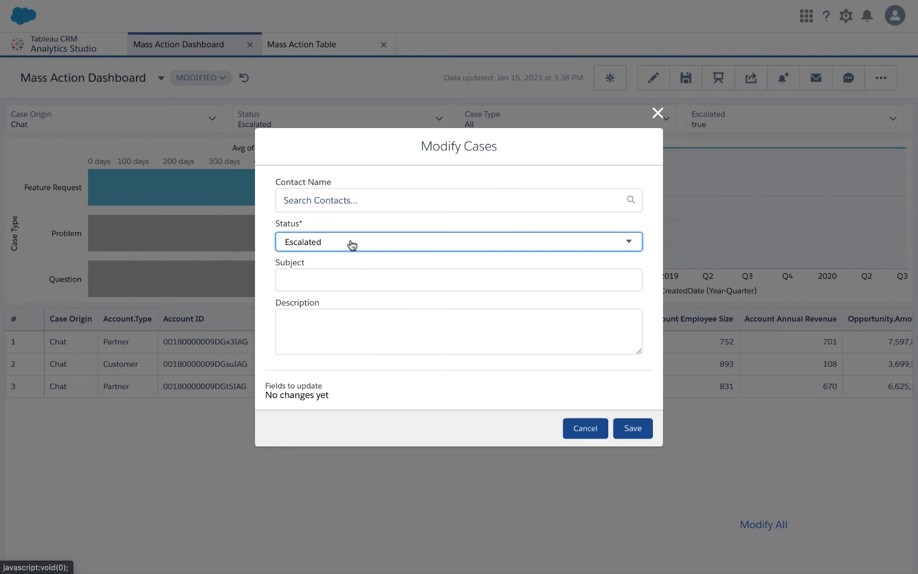
left_click(380, 201)
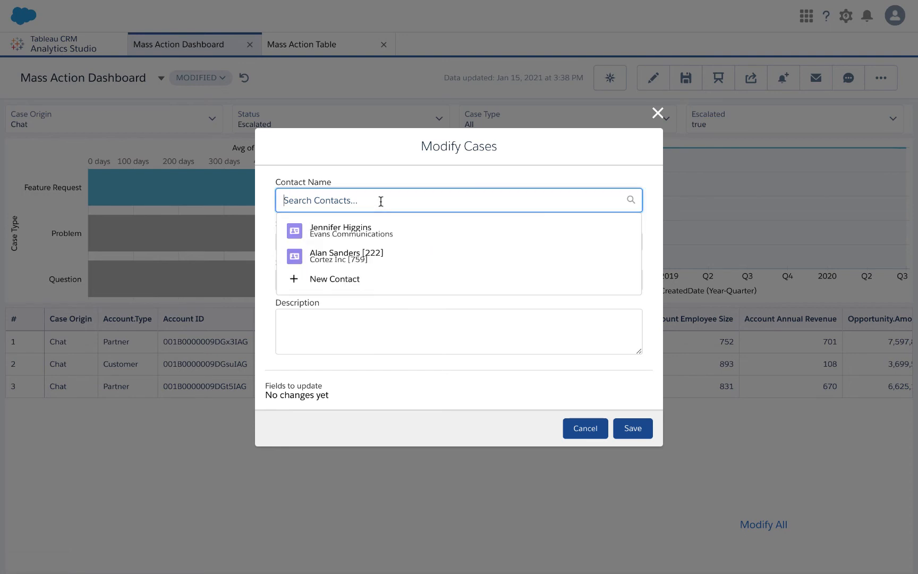
left_click(354, 233)
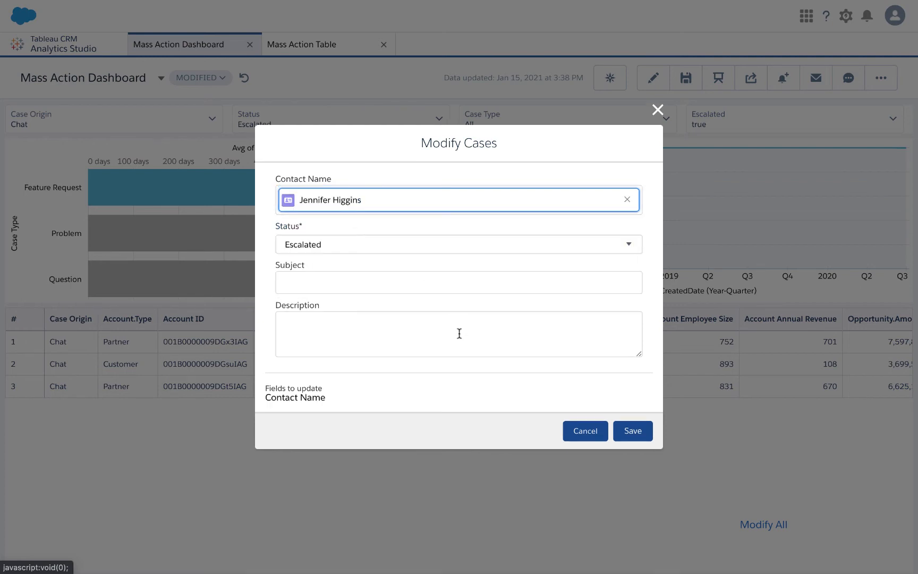
left_click(634, 430)
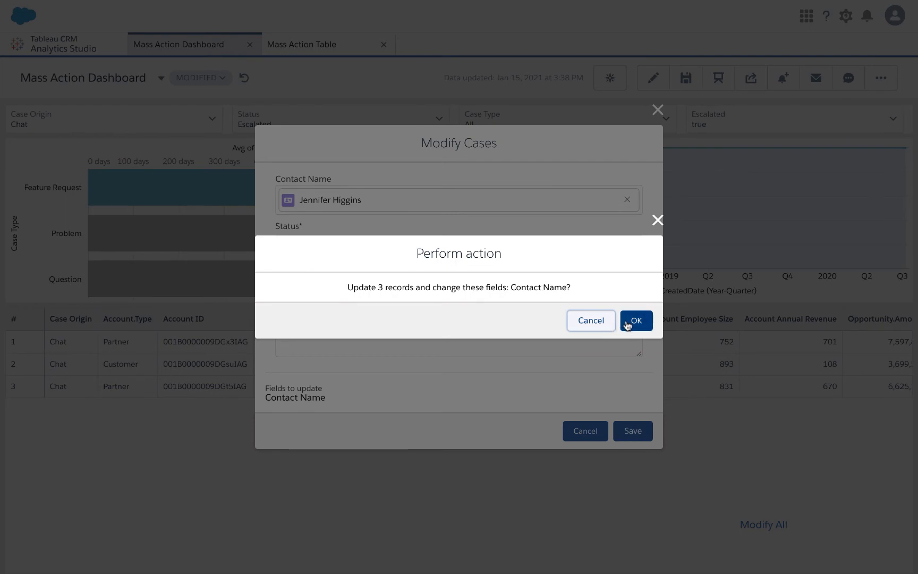
left_click(631, 321)
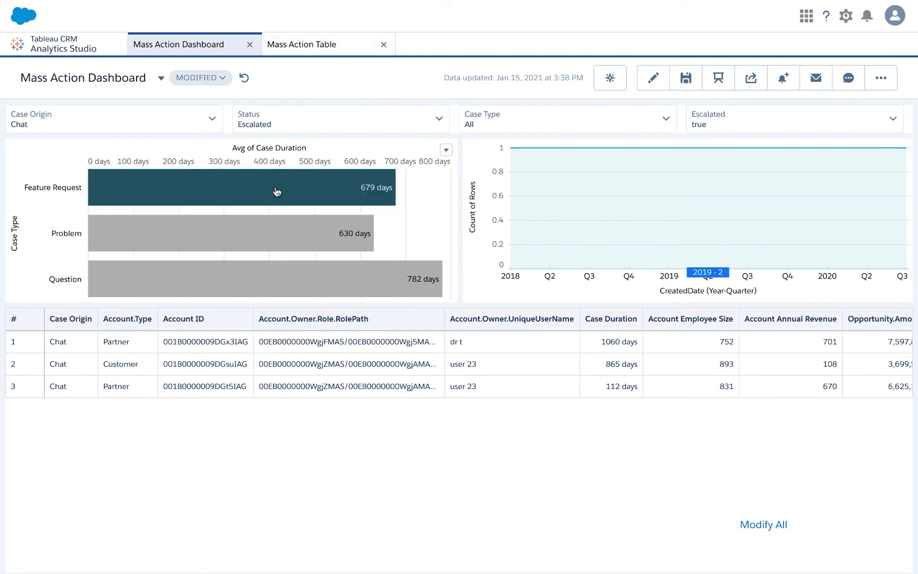
In the Mass Action Table component, place a list widget beside the Modify All link and start a new query on the Cases dataset.
left_click(328, 47)
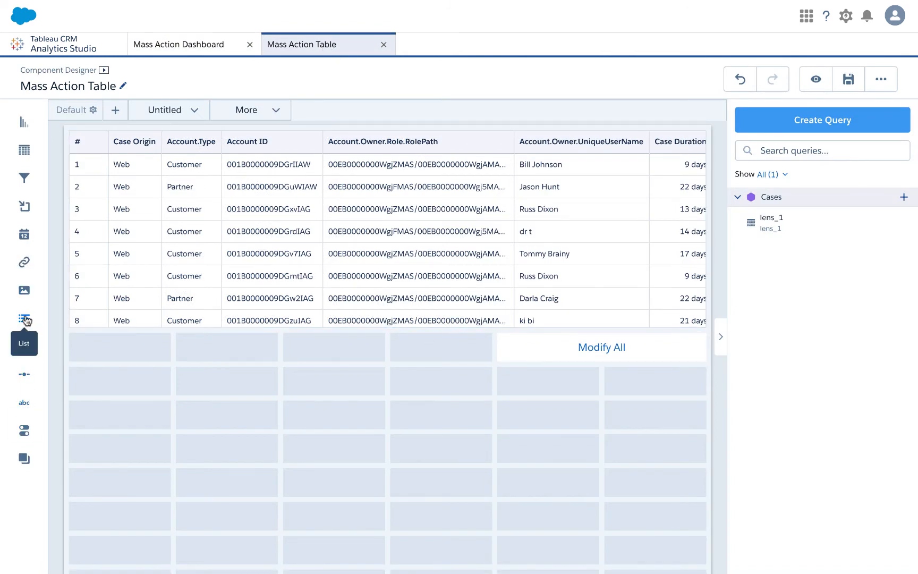
left_click_drag(25, 319, 424, 354)
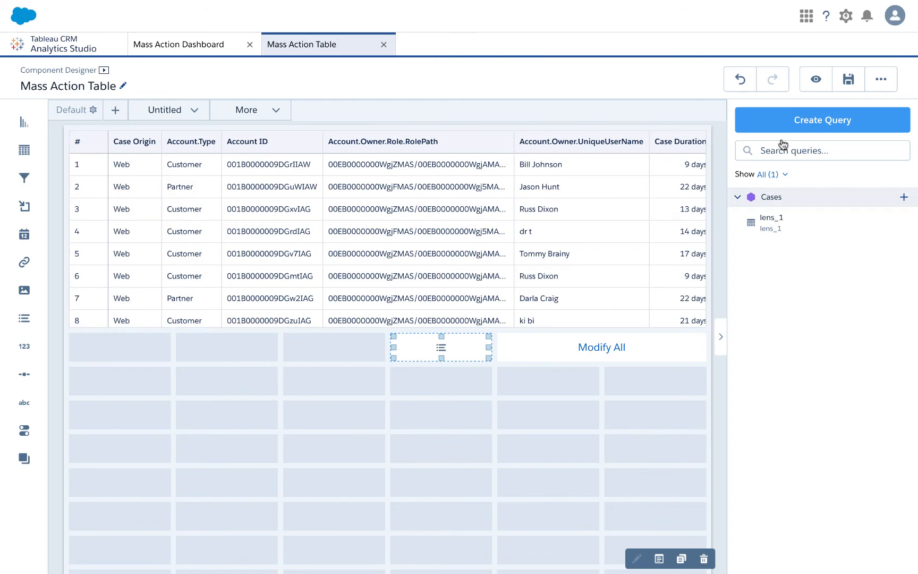
left_click(791, 126)
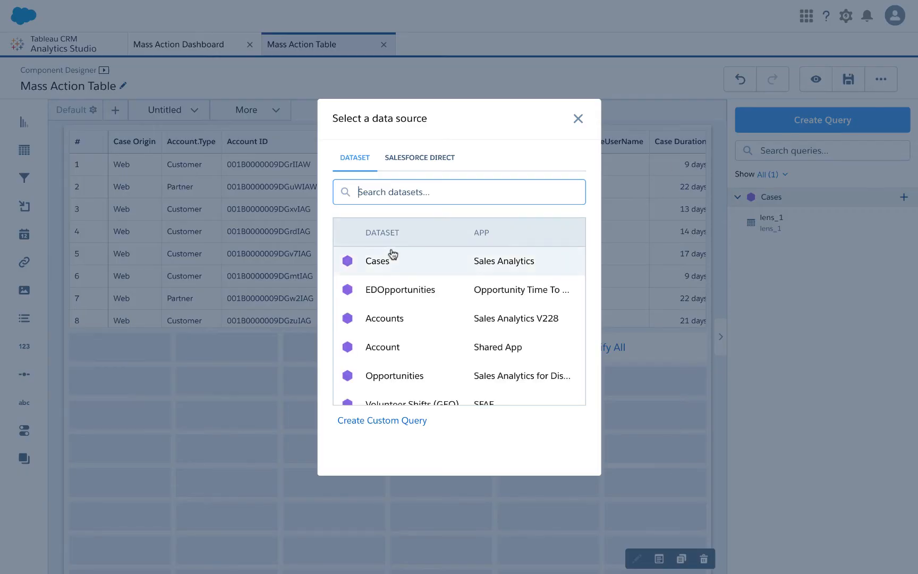
left_click(379, 261)
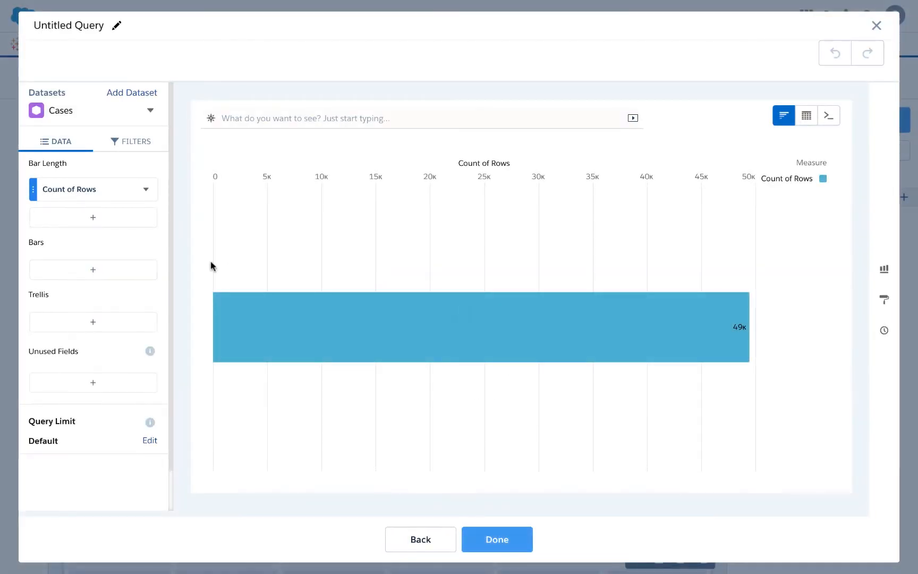
Group the query's bars by Case ID and open the field choices for a second grouping.
left_click(74, 268)
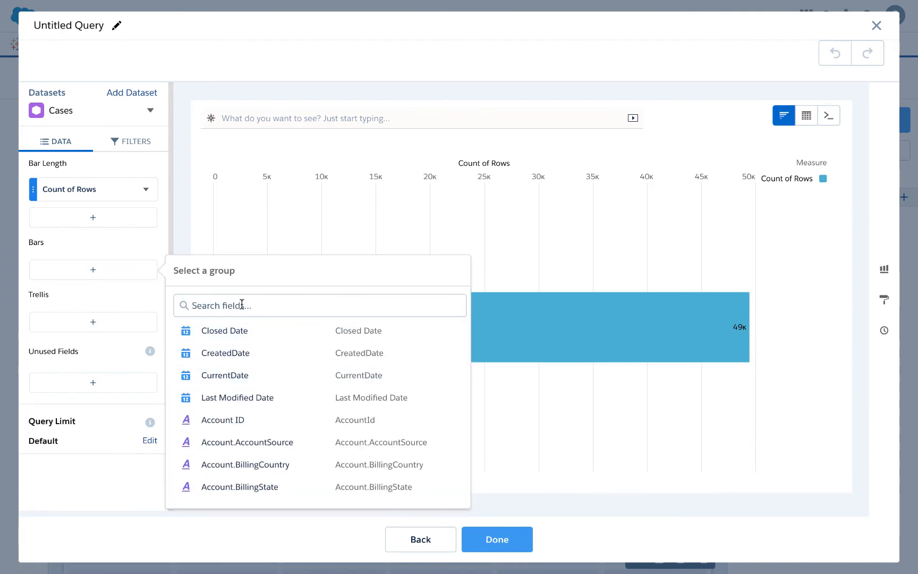
type("case")
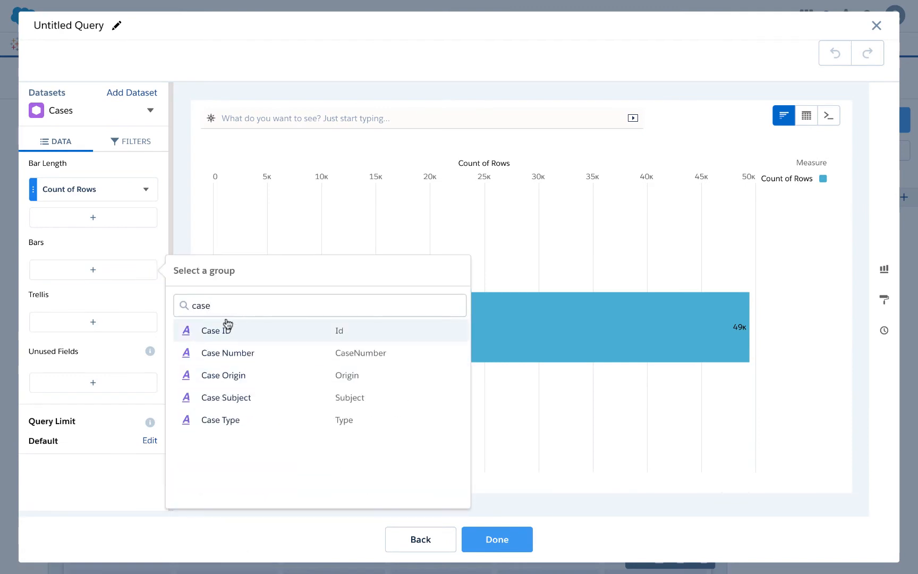
left_click(222, 326)
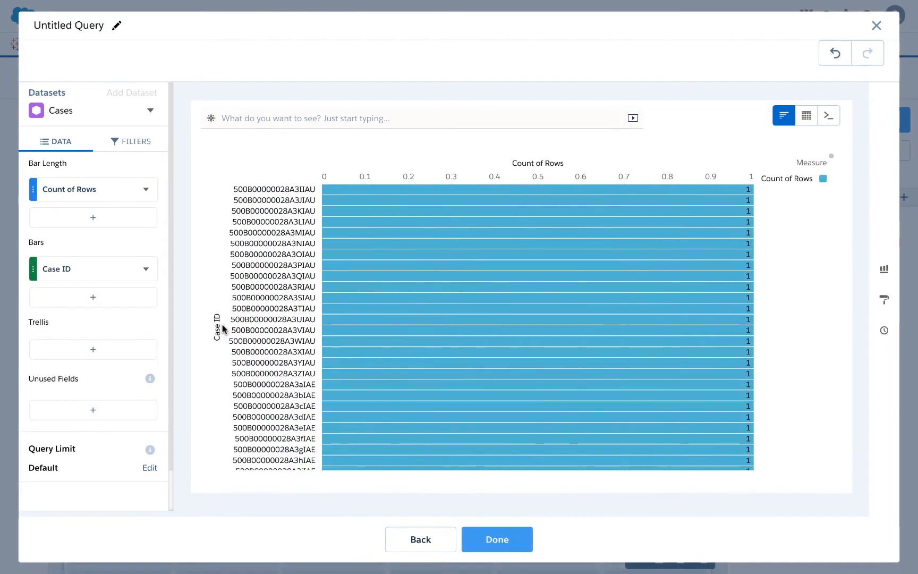
left_click(80, 303)
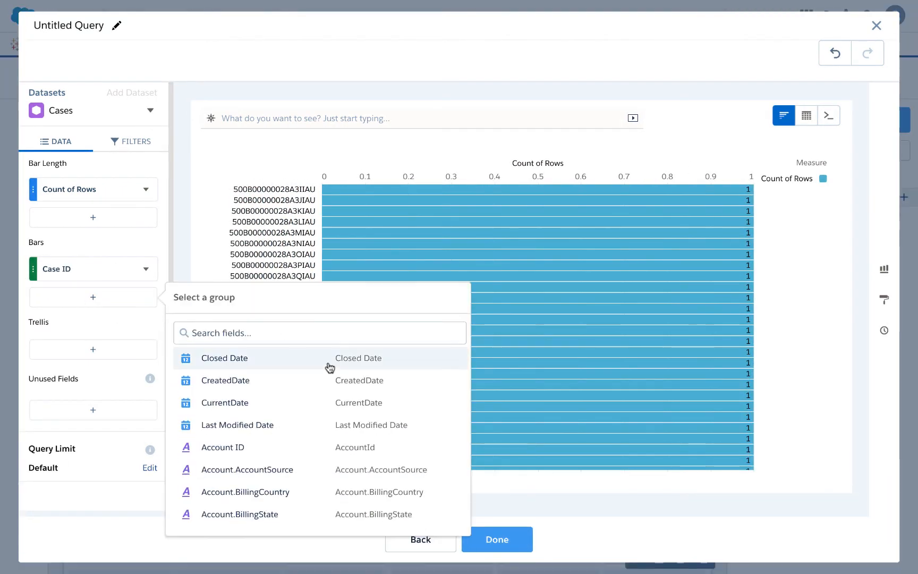
type("name")
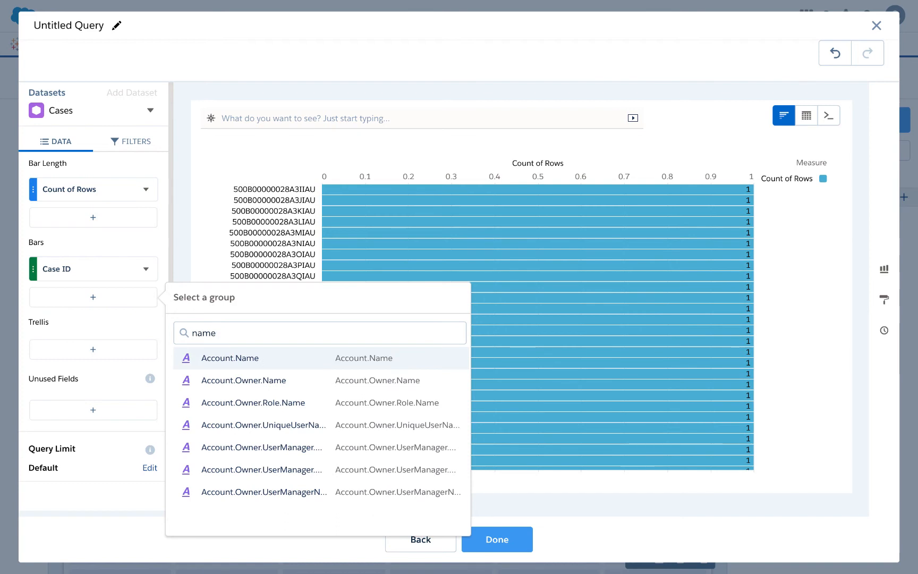
key("BackSpace")
key("BackSpace")
key("BackSpace")
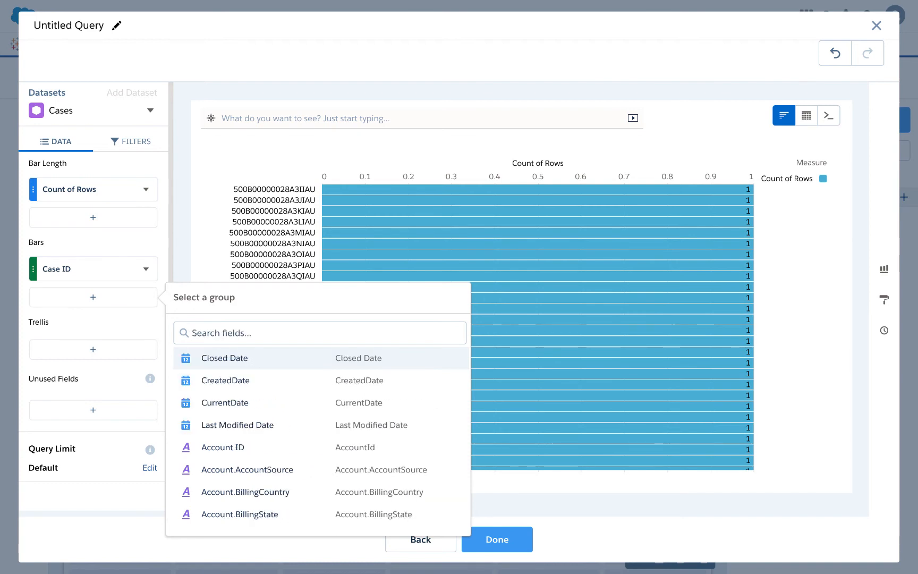
type("des")
key("BackSpace")
key("BackSpace")
key("BackSpace")
type("ti")
key("BackSpace")
key("BackSpace")
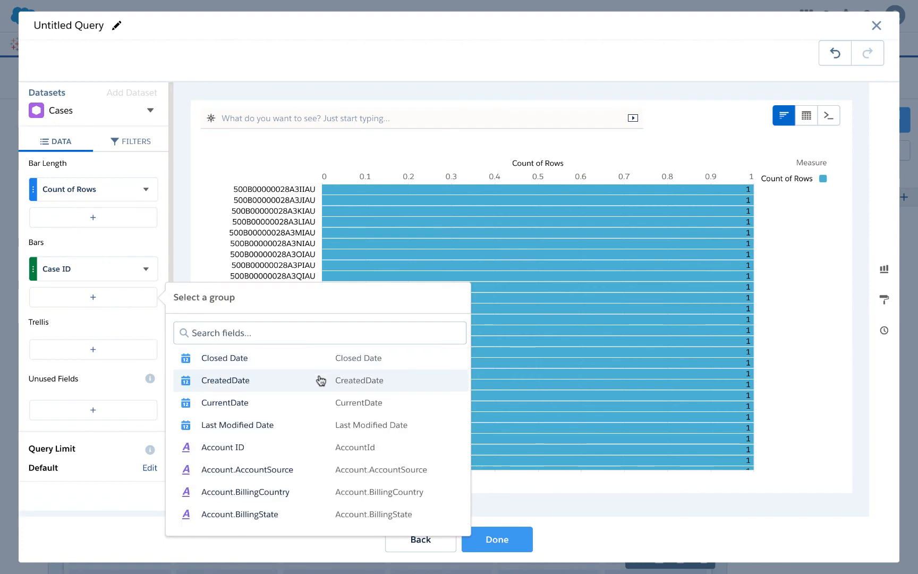
Add Case Subject as the second grouping and finish the query.
scroll(289, 438, "down", 6)
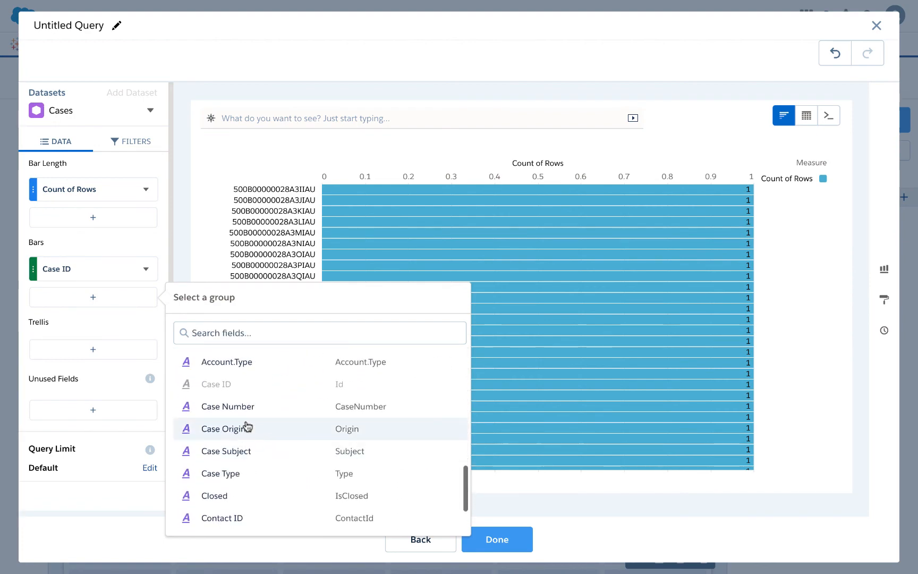
left_click(238, 453)
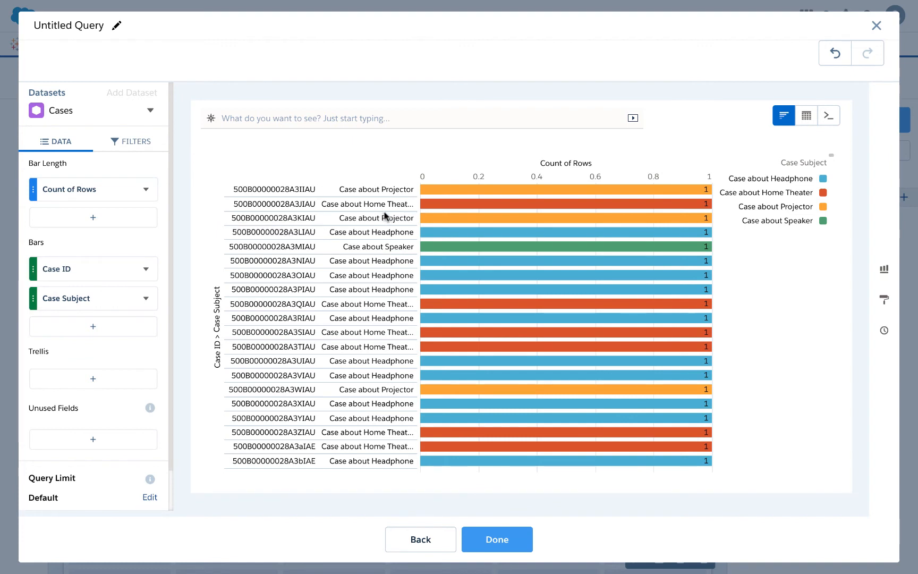
left_click(485, 537)
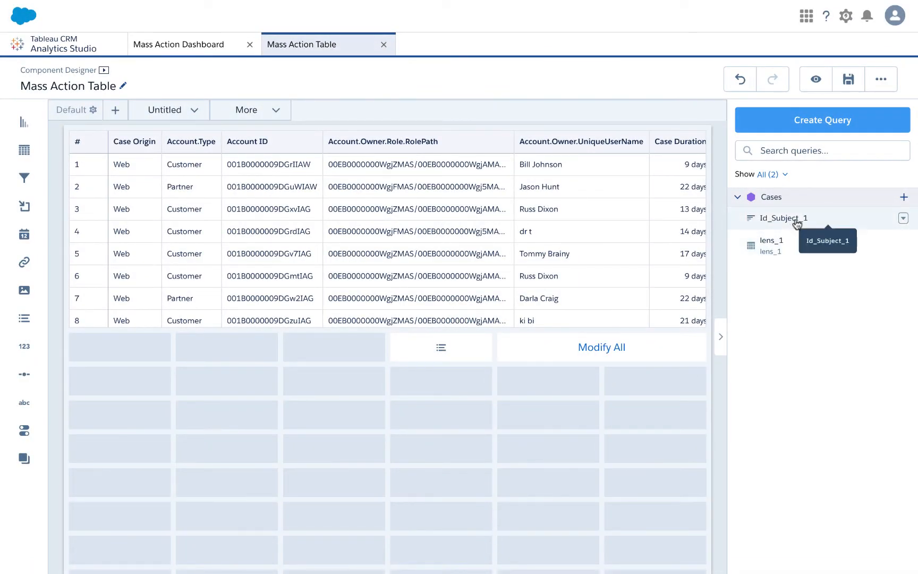
Assign the Id_Subject_1 query to the list widget and widen the widget to two grid columns.
left_click_drag(794, 222, 449, 349)
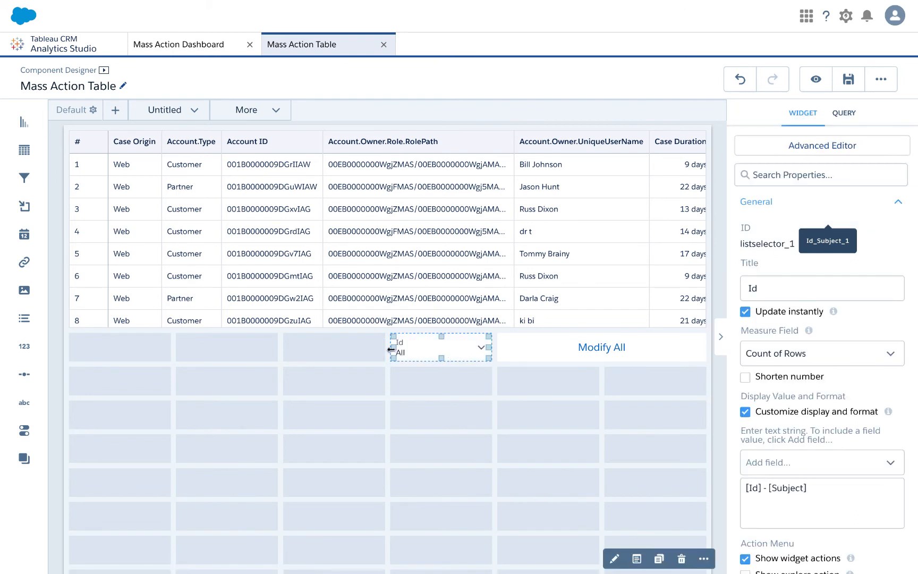
left_click_drag(391, 349, 324, 350)
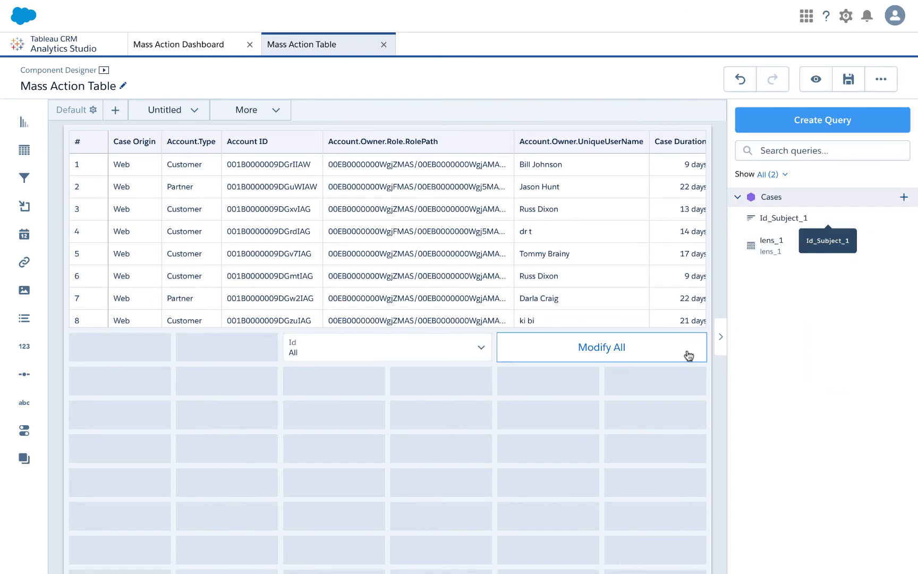
Change the list widget's custom display format to [Subject] - [Id].
left_click(373, 350)
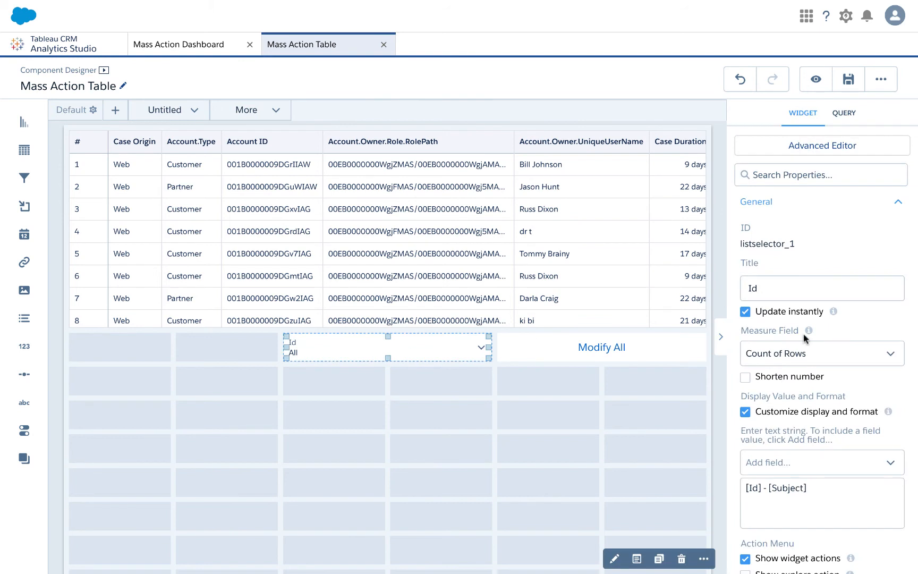
scroll(781, 464, "down", 2)
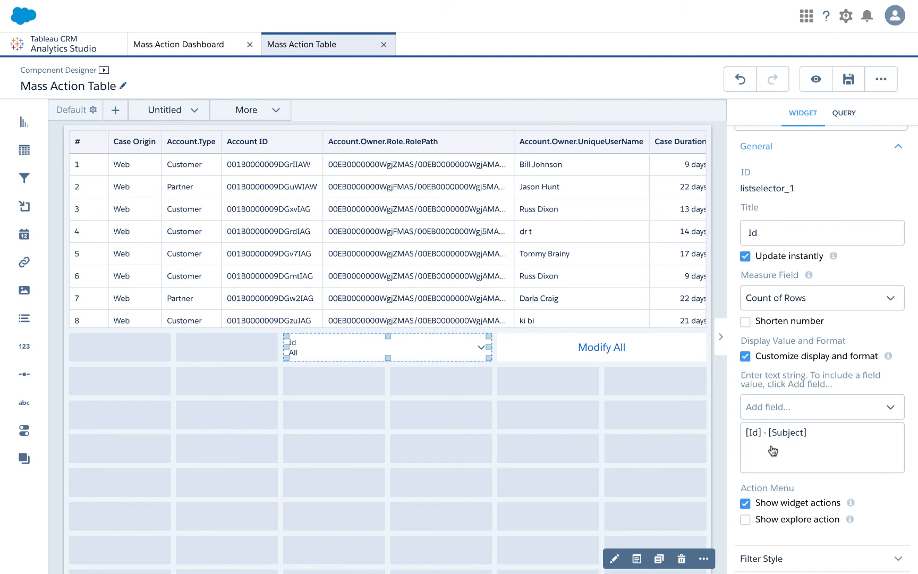
left_click(773, 447)
key("BackSpace")
key("BackSpace")
key("BackSpace")
key("BackSpace")
key("BackSpace")
key("BackSpace")
key("BackSpace")
left_click(808, 431)
left_click(843, 407)
left_click(793, 433)
left_click(816, 411)
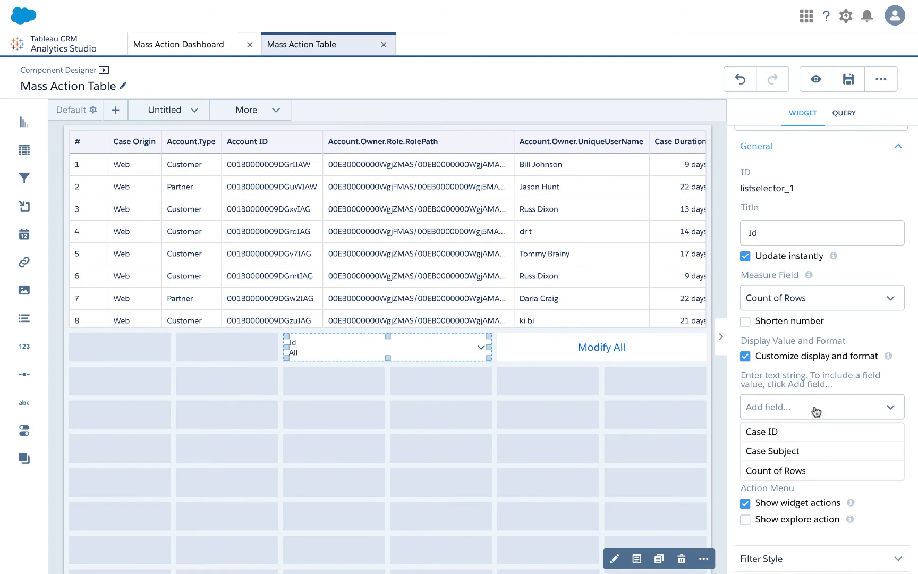
left_click(816, 411)
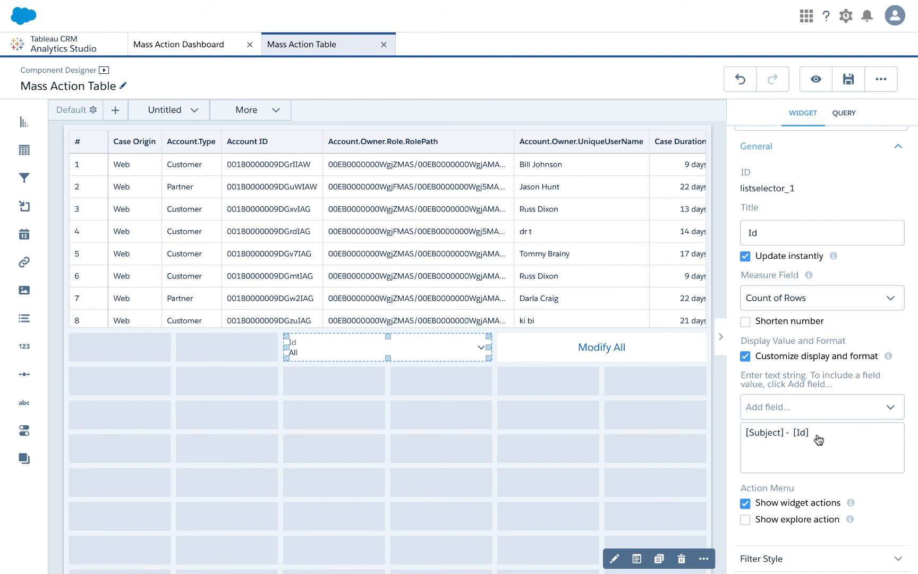
scroll(792, 458, "down", 1)
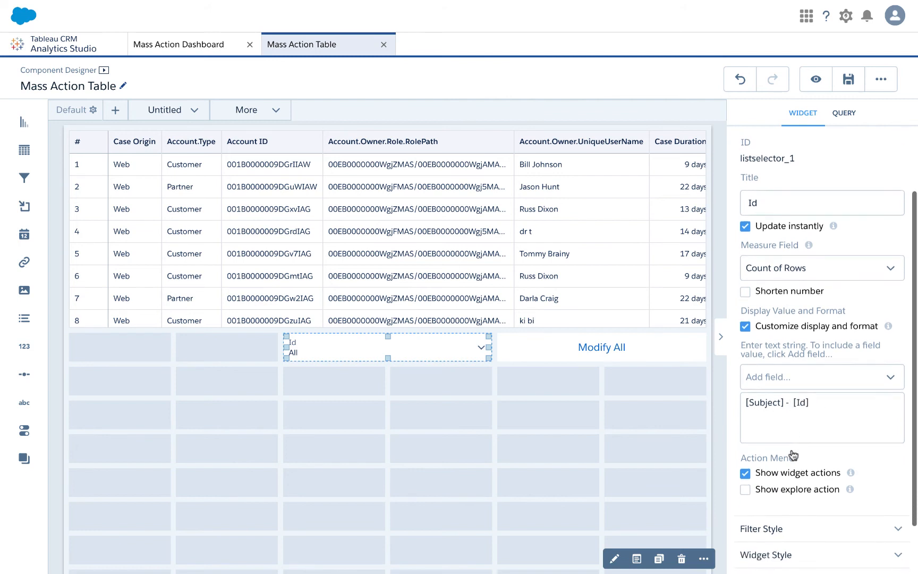
scroll(791, 458, "down", 2)
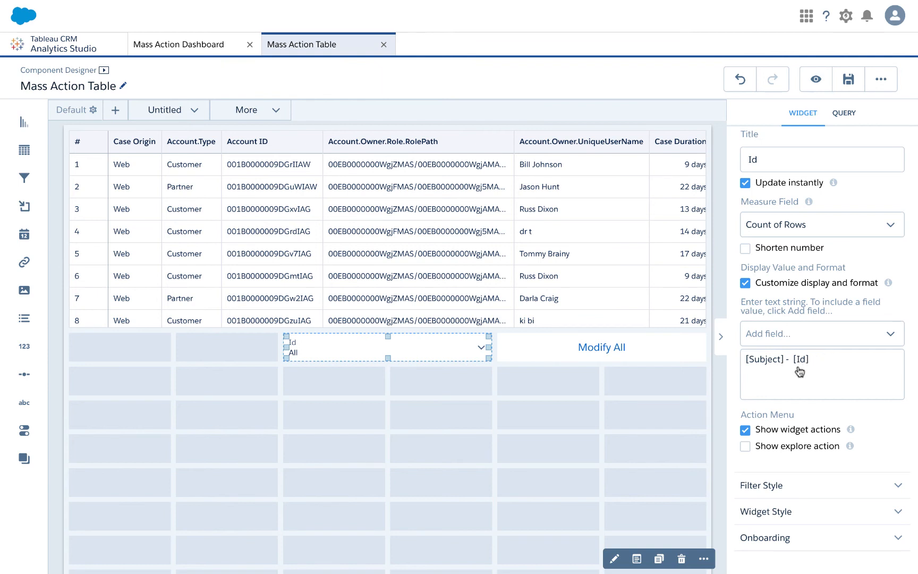
Preview the component and test the list by selecting a Home Theater case, followed by a Projector case.
left_click(817, 80)
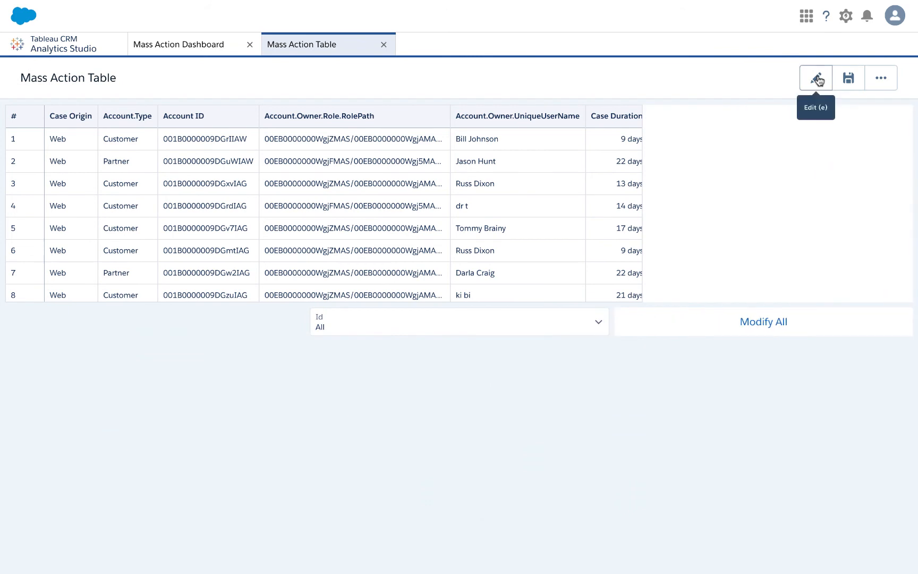
left_click(454, 331)
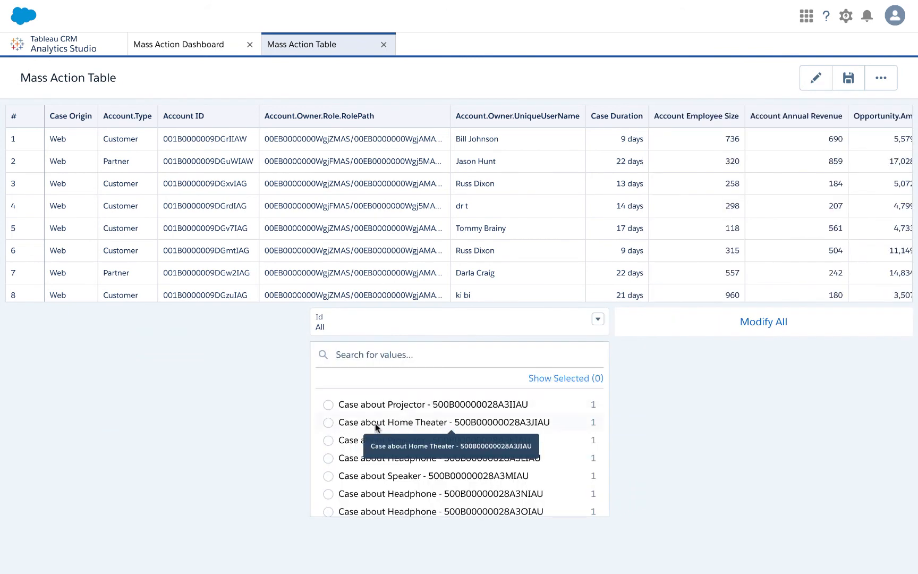
scroll(372, 446, "down", 3)
scroll(375, 448, "up", 3)
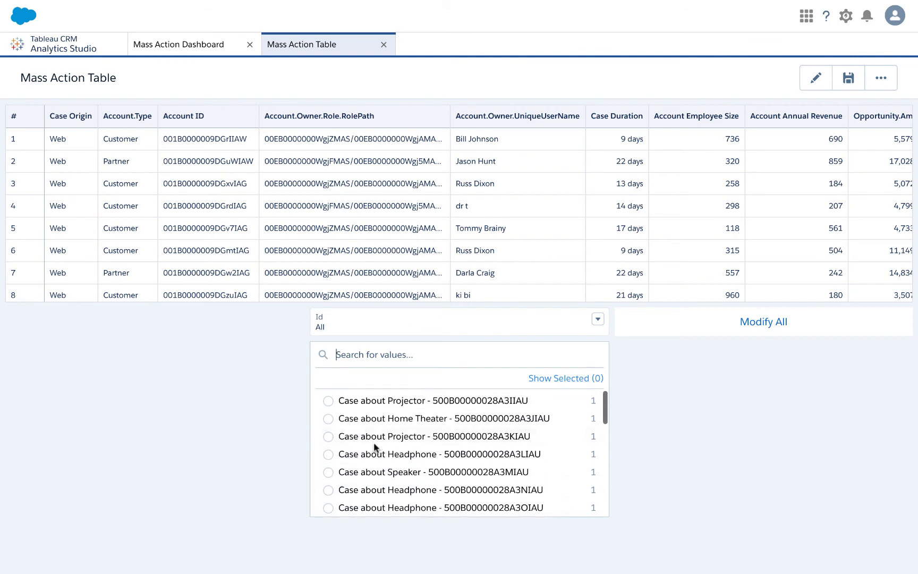
left_click(328, 419)
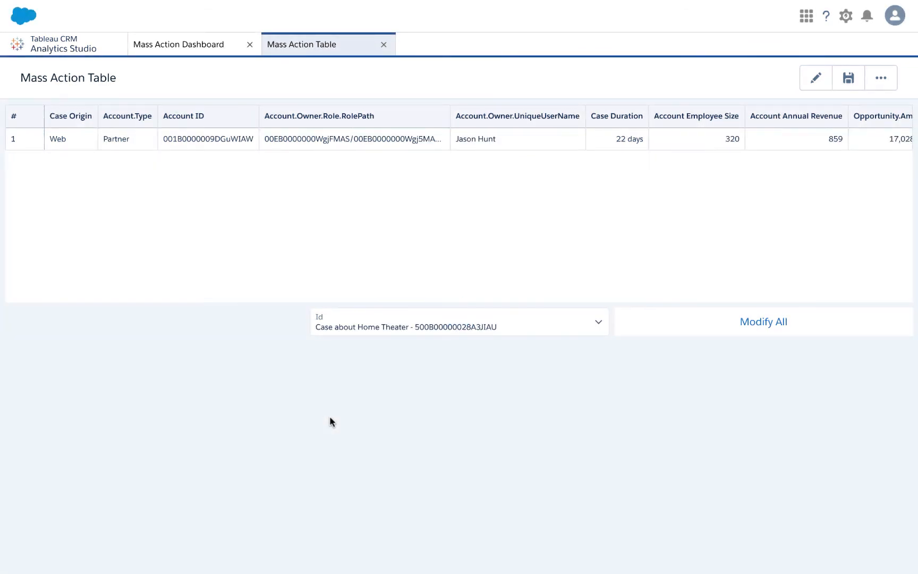
left_click(354, 340)
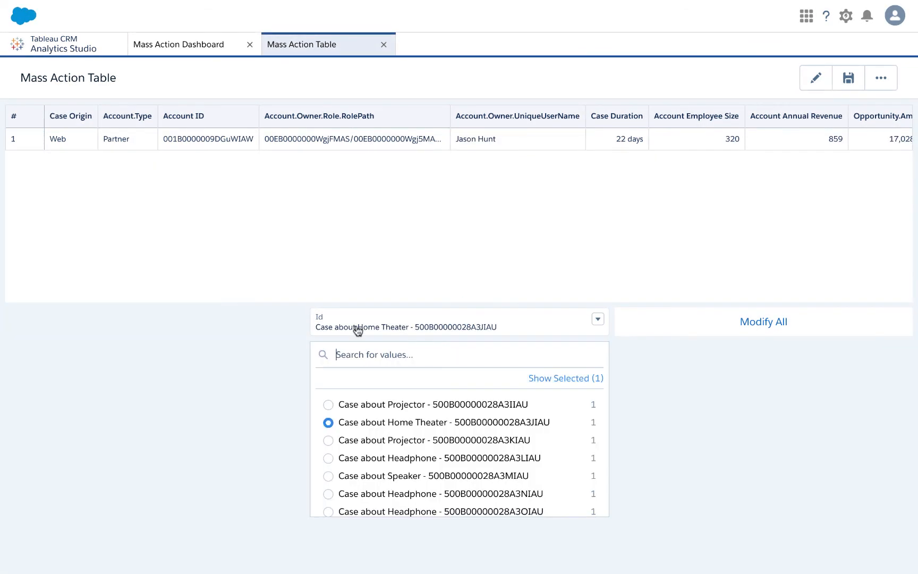
left_click(328, 439)
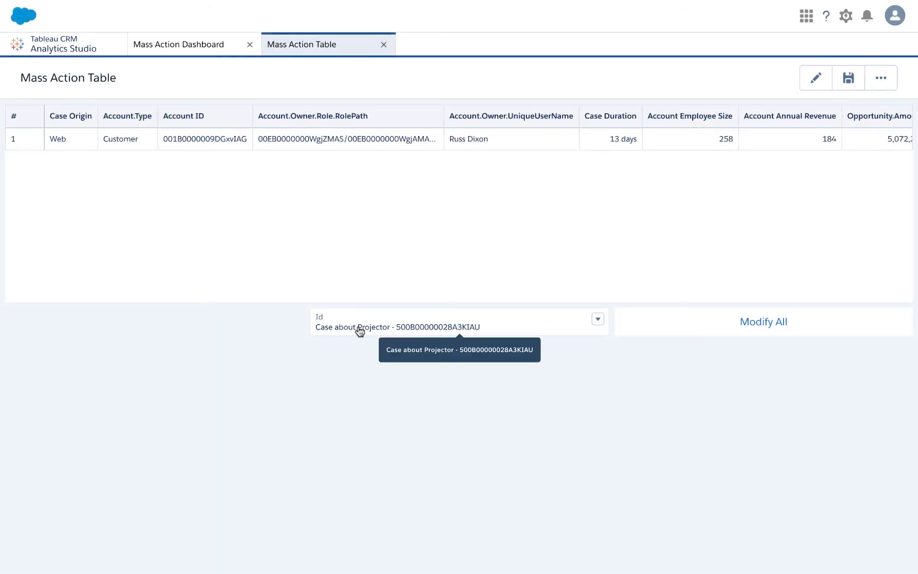
left_click(359, 329)
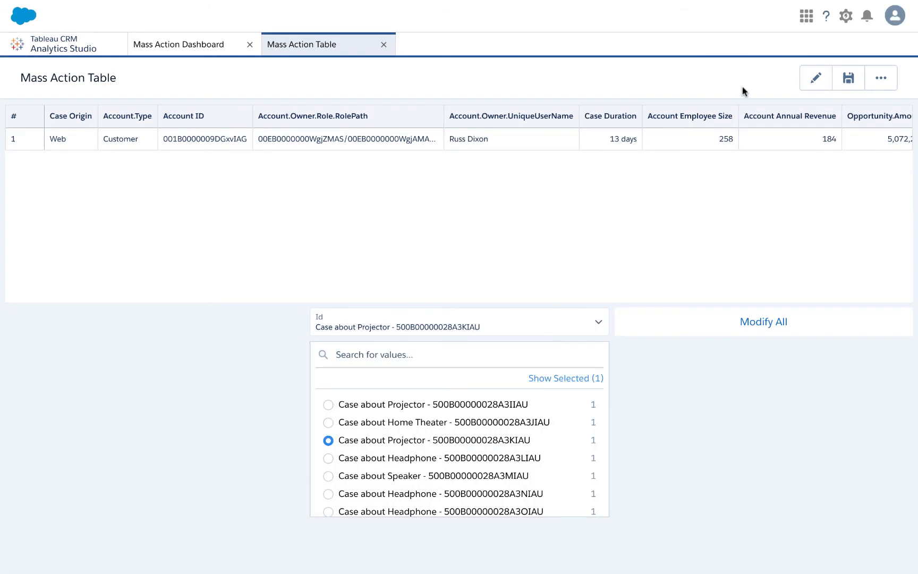
Return to editing, set the list widget's query selection type to Multiple selection, and save the Mass Action Table component.
left_click(816, 80)
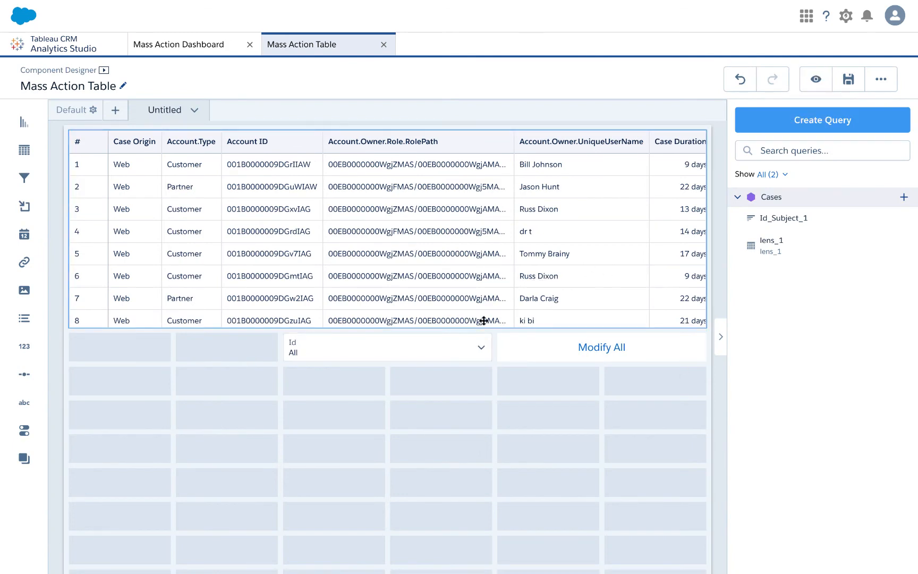
left_click(430, 351)
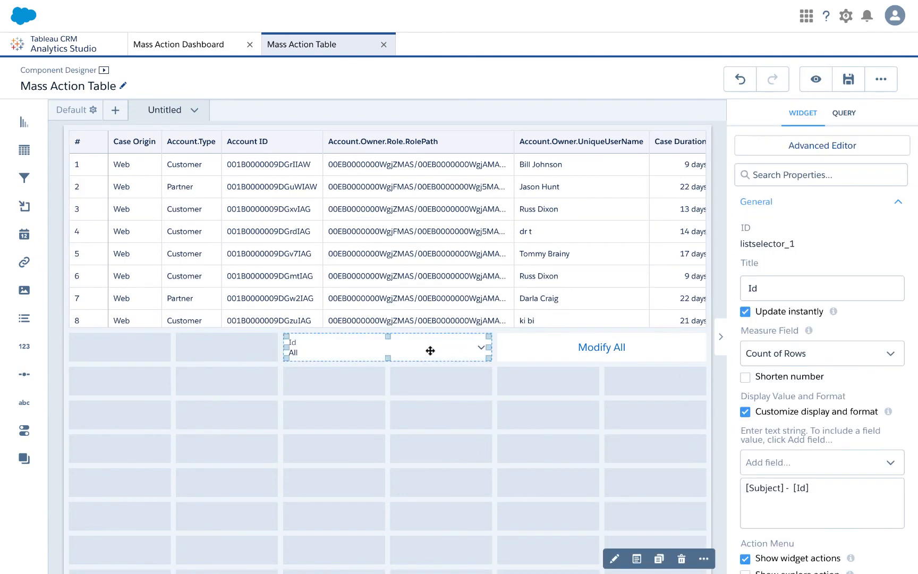
left_click(844, 114)
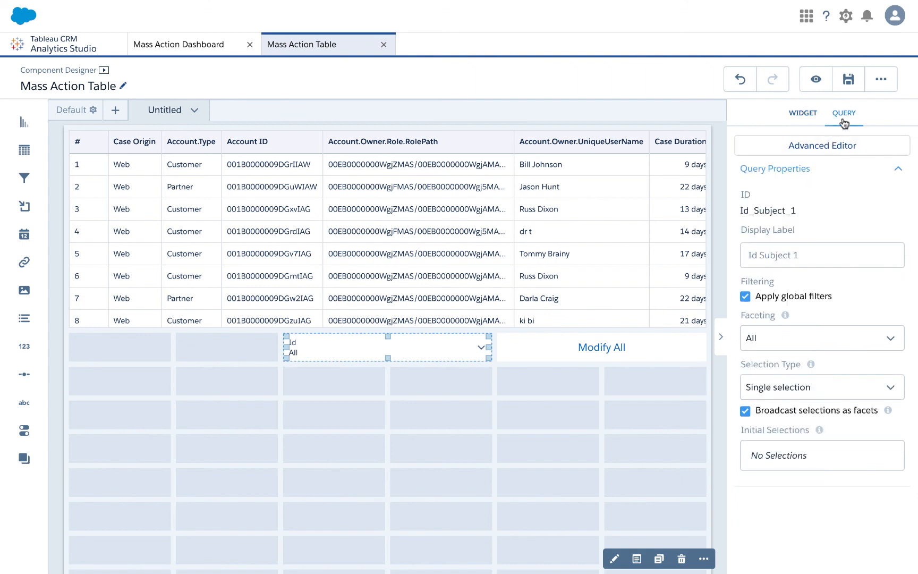
left_click(766, 386)
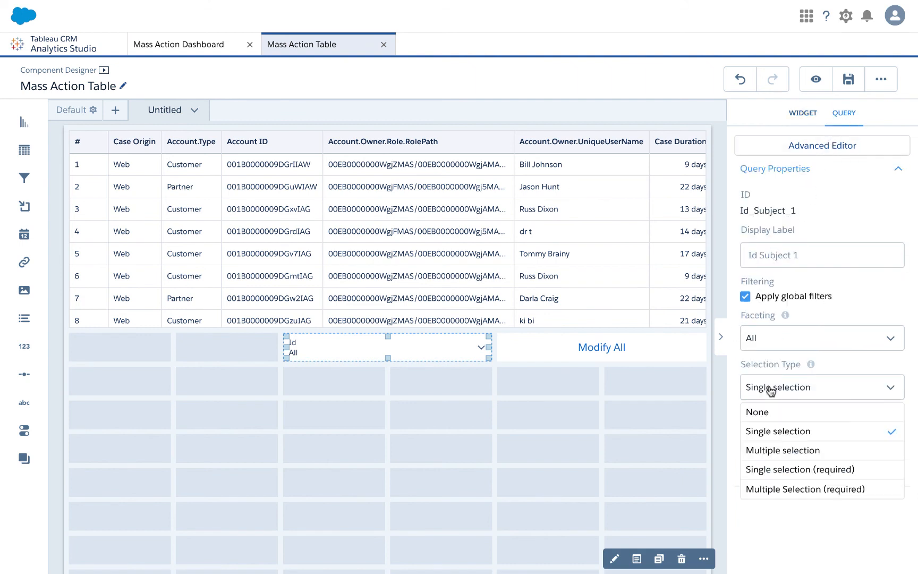
left_click(765, 450)
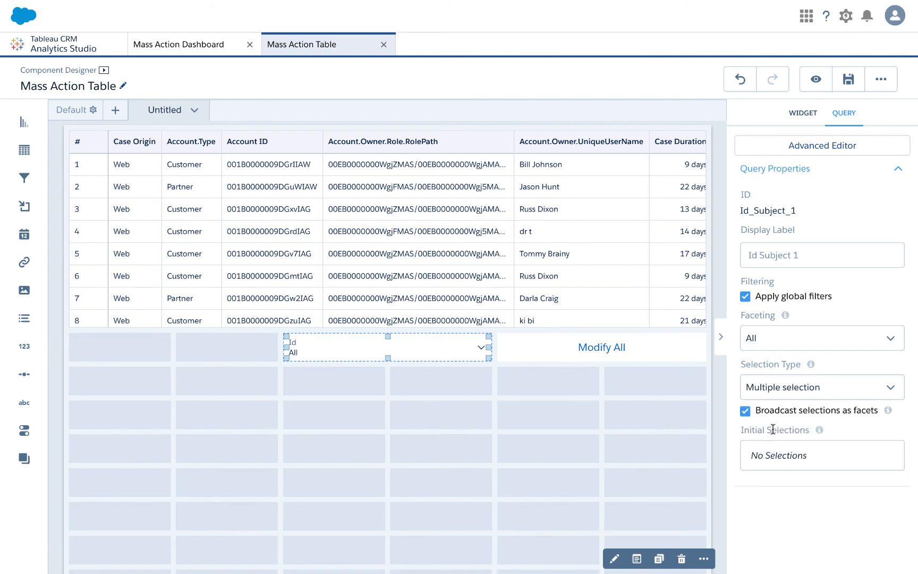
left_click(849, 80)
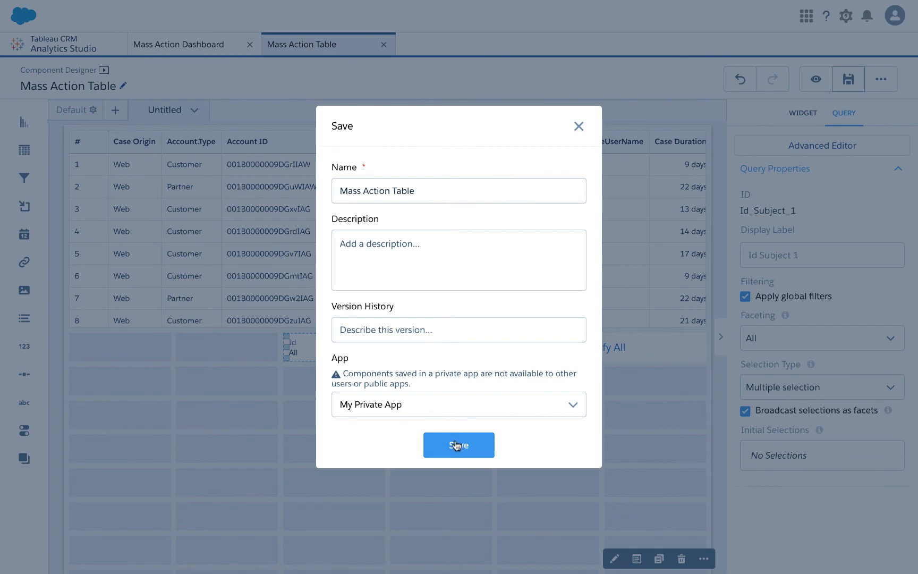
left_click(455, 445)
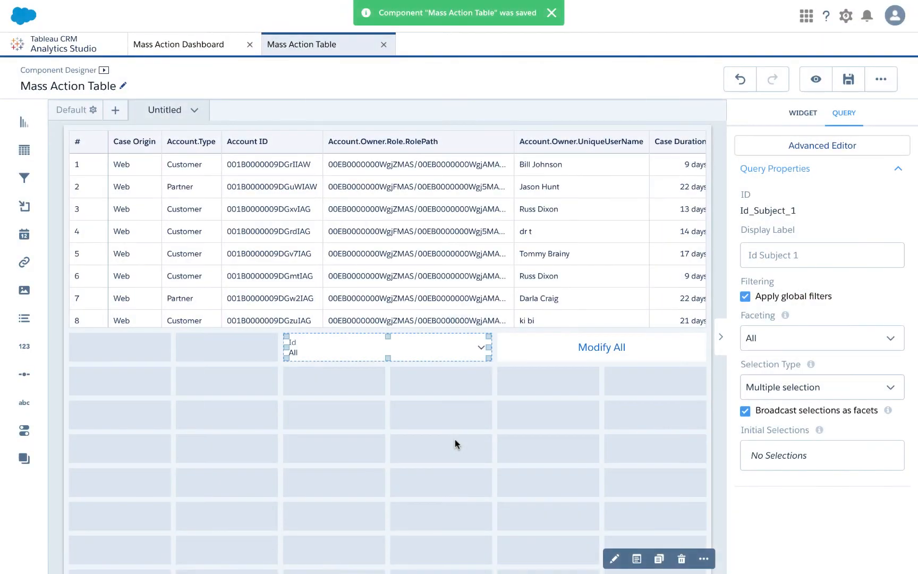
Open the Mass Action Dashboard for editing and select the Mass Action Table component below the charts.
left_click(204, 50)
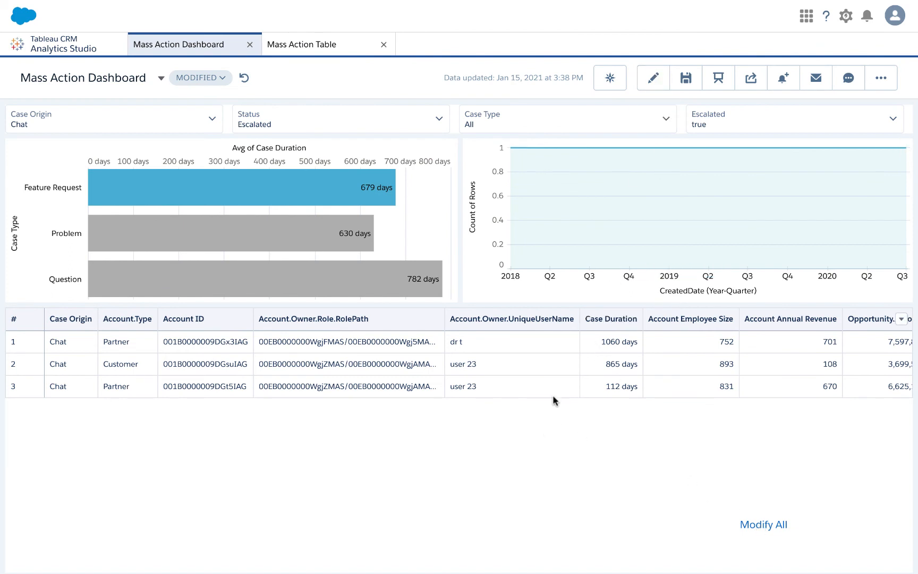
left_click(651, 79)
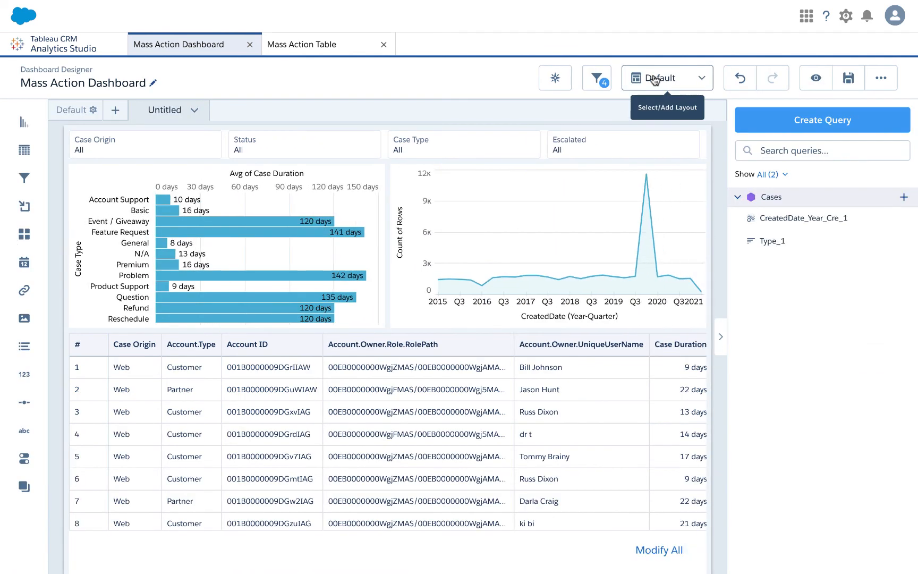
scroll(428, 404, "down", 3)
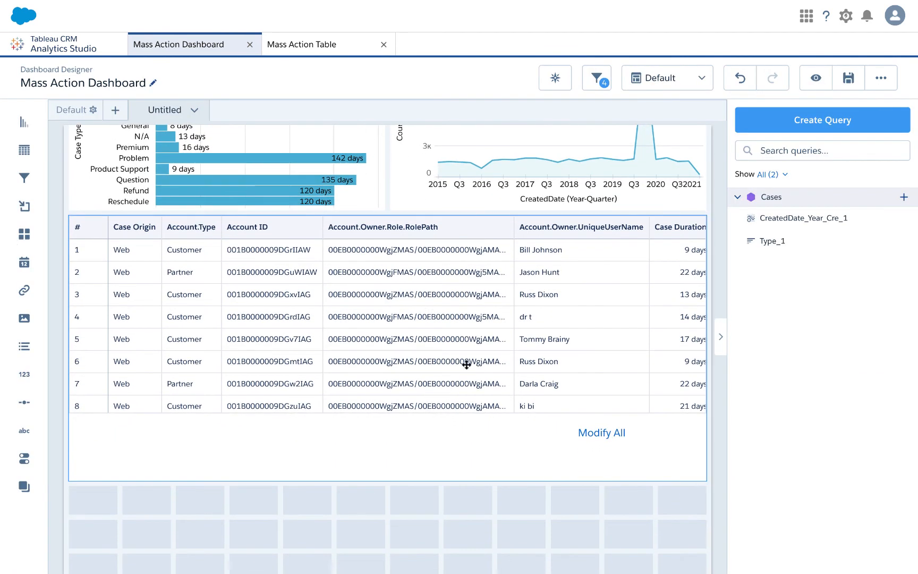
left_click(467, 364)
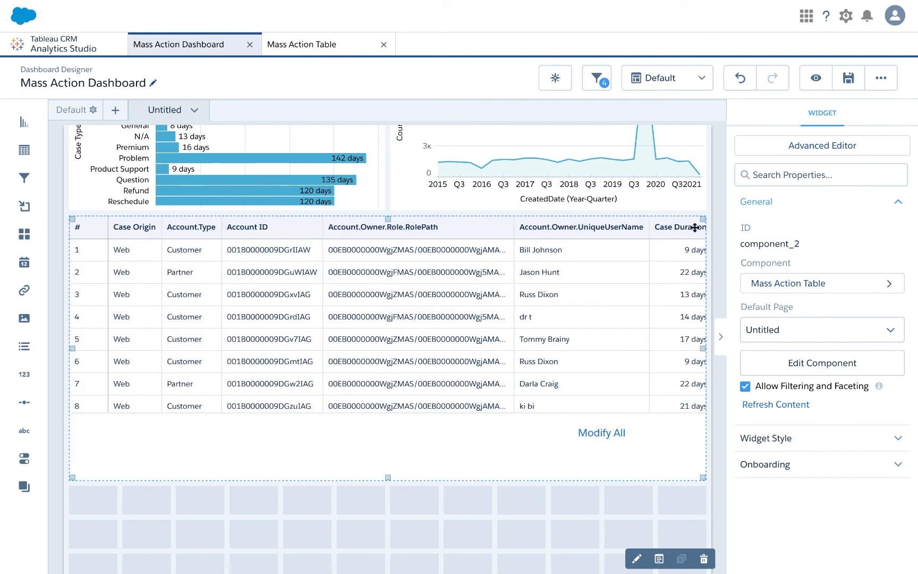
left_click(815, 81)
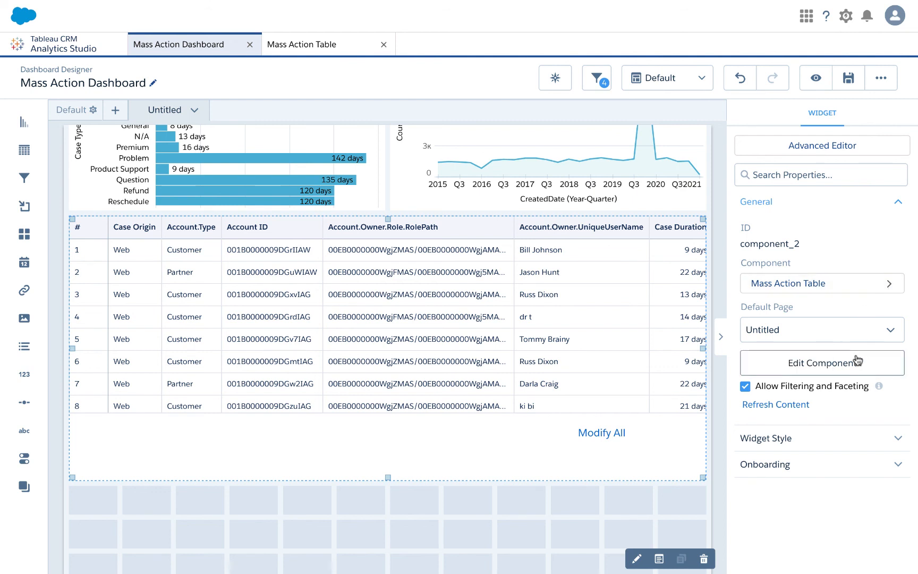
left_click(888, 282)
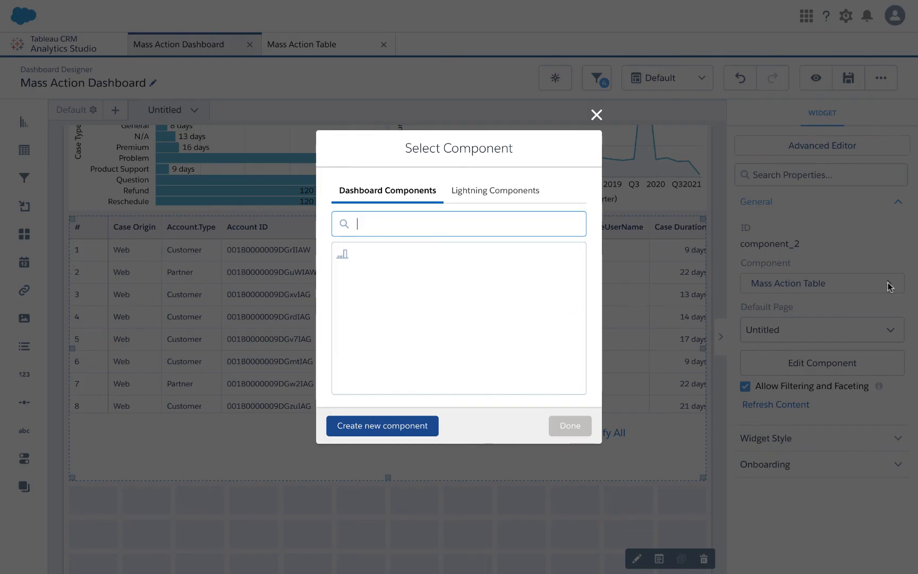
left_click(595, 116)
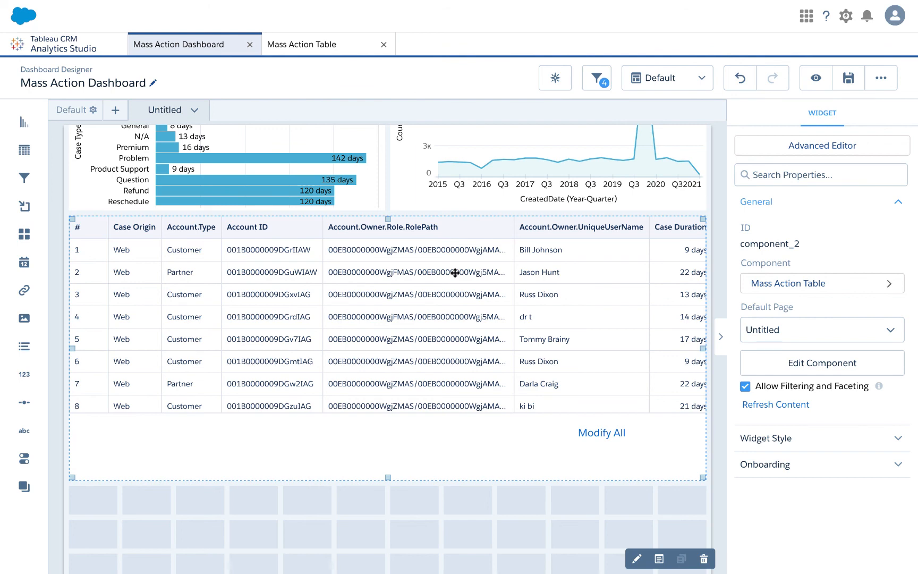
Replace the selected component with a fresh Mass Action Table component and enlarge it to the full dashboard width below the charts.
key("Delete")
left_click_drag(24, 233, 101, 317)
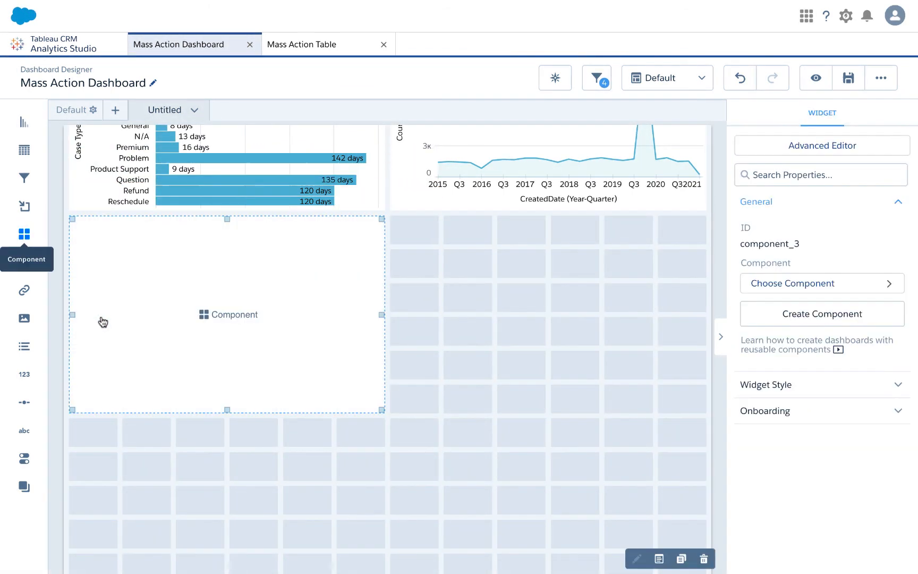
left_click(220, 319)
left_click(415, 262)
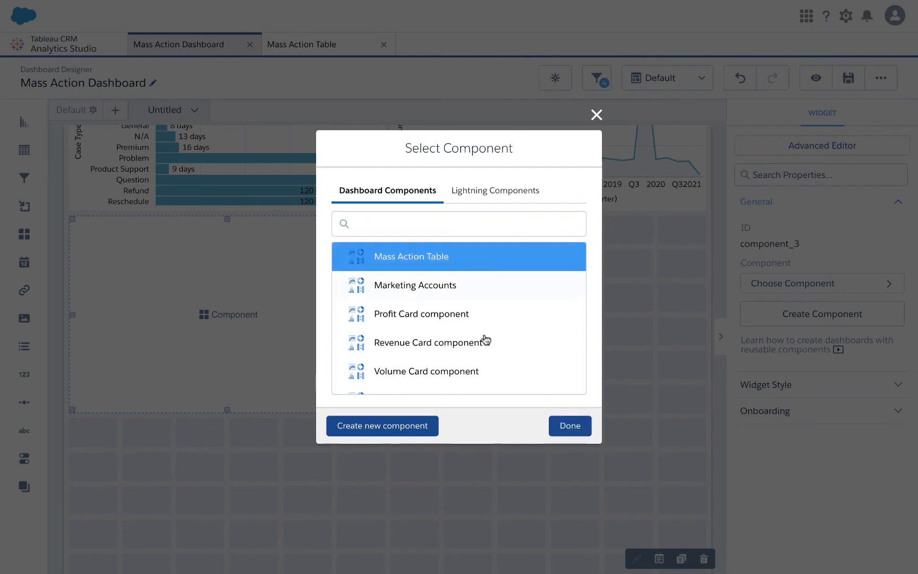
left_click(569, 425)
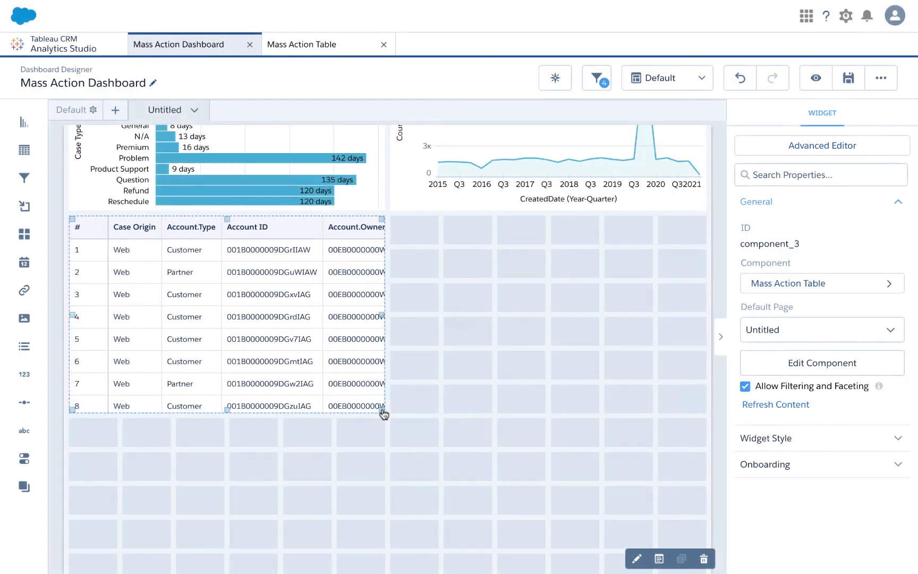
left_click_drag(382, 410, 696, 487)
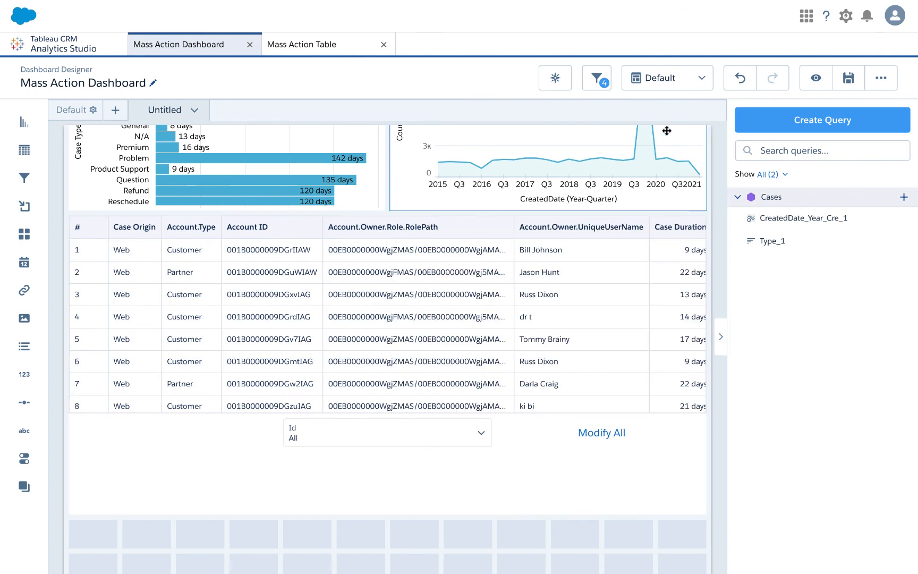
Preview the dashboard, filter it to Event / Giveaway cases, and choose the "Free gift or $50 credit" case in the list.
left_click(816, 84)
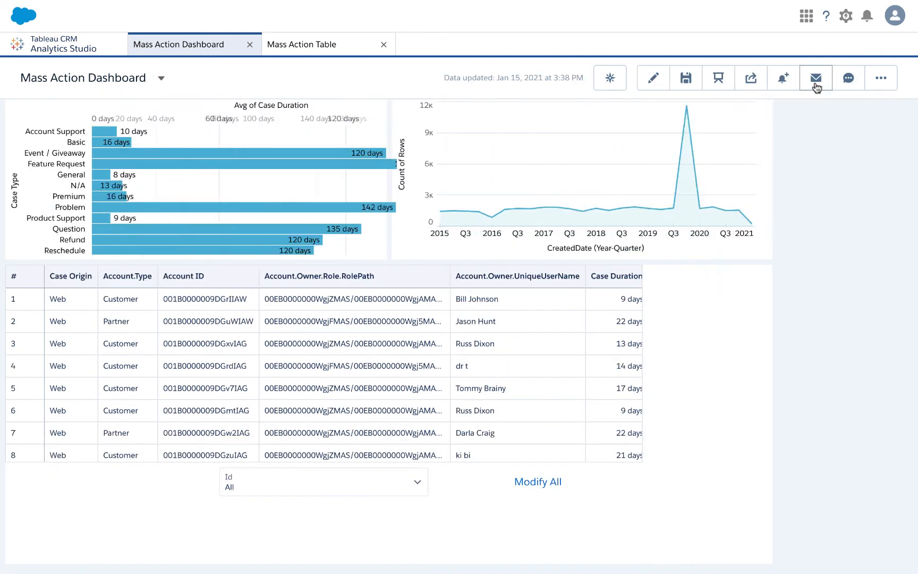
left_click(284, 151)
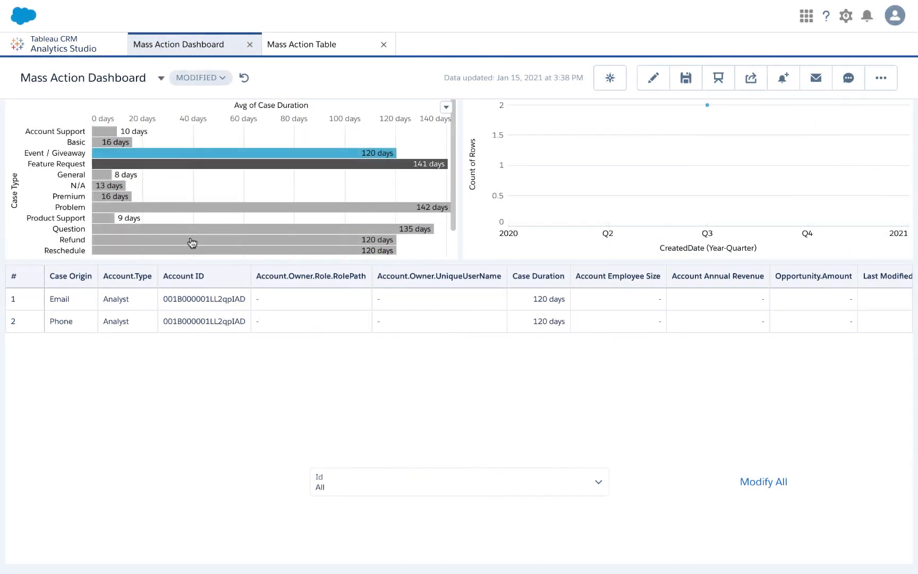
left_click(455, 484)
scroll(385, 498, "down", 1)
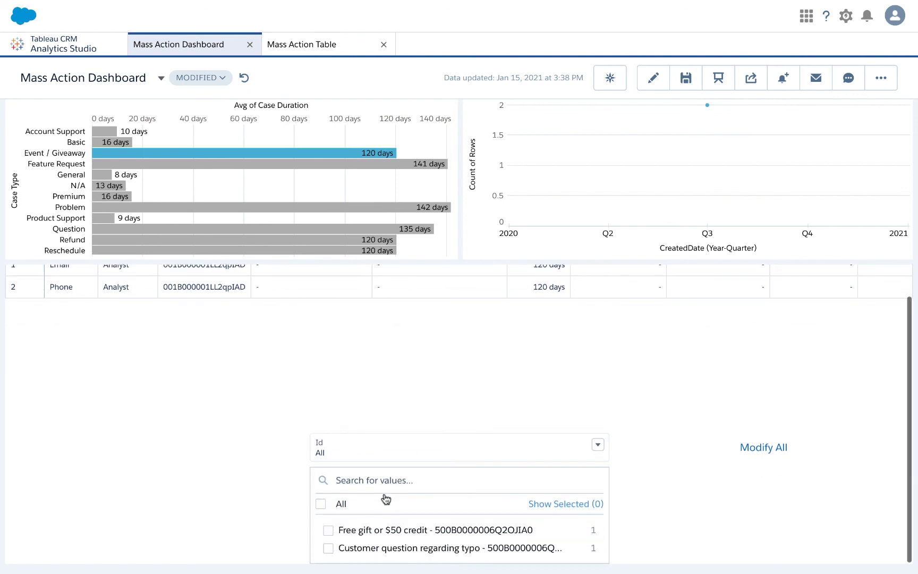
left_click(327, 530)
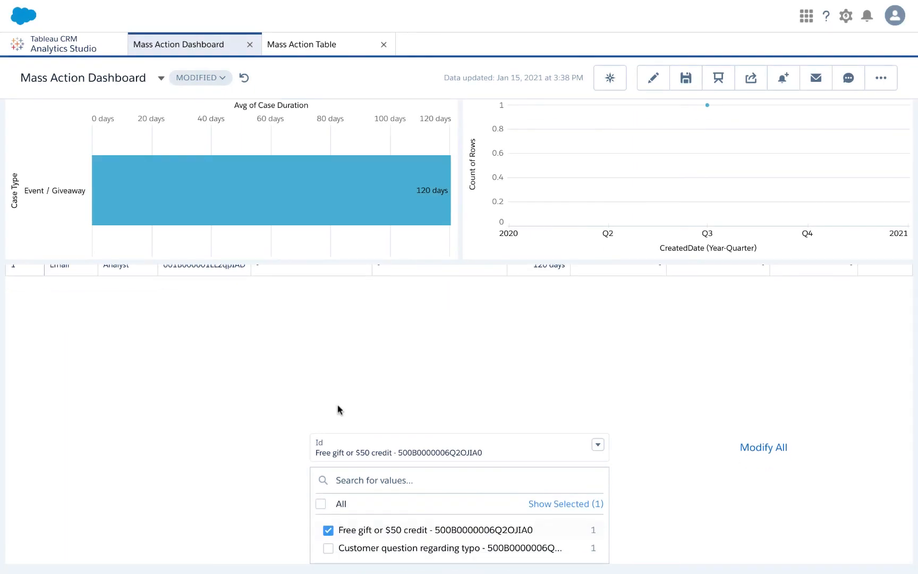
Start the Modify All mass action for the selected case, check its record ID in the confirmation dialog, and continue with the action.
scroll(350, 345, "up", 1)
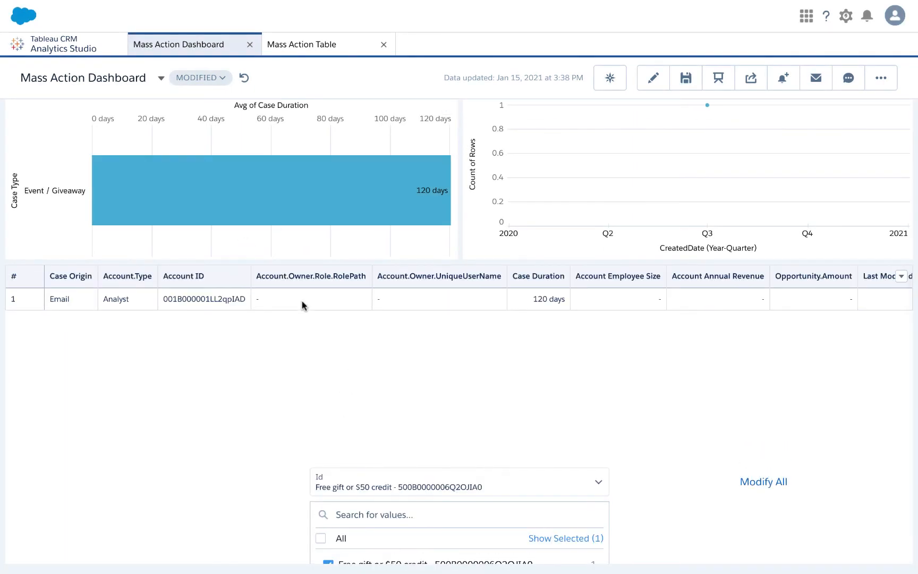
left_click(392, 283)
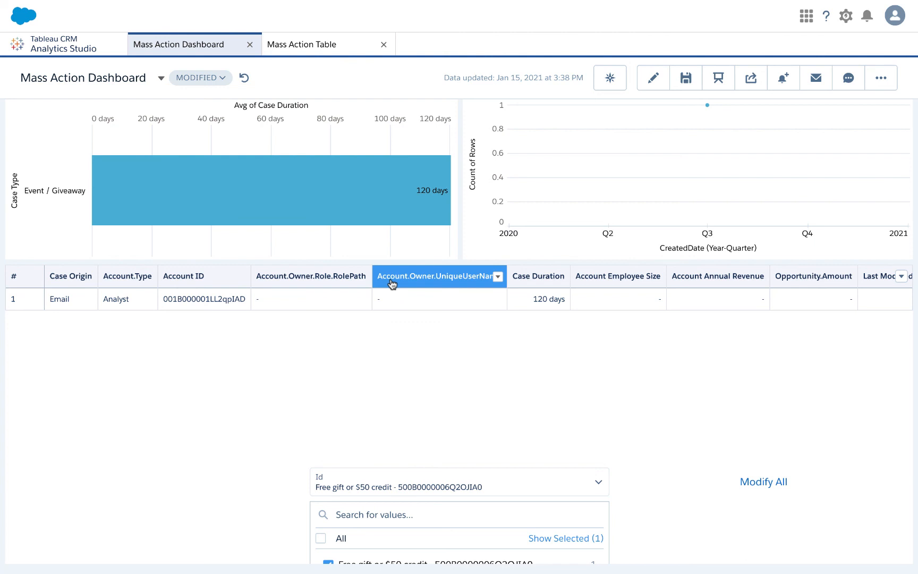
scroll(359, 457, "down", 1)
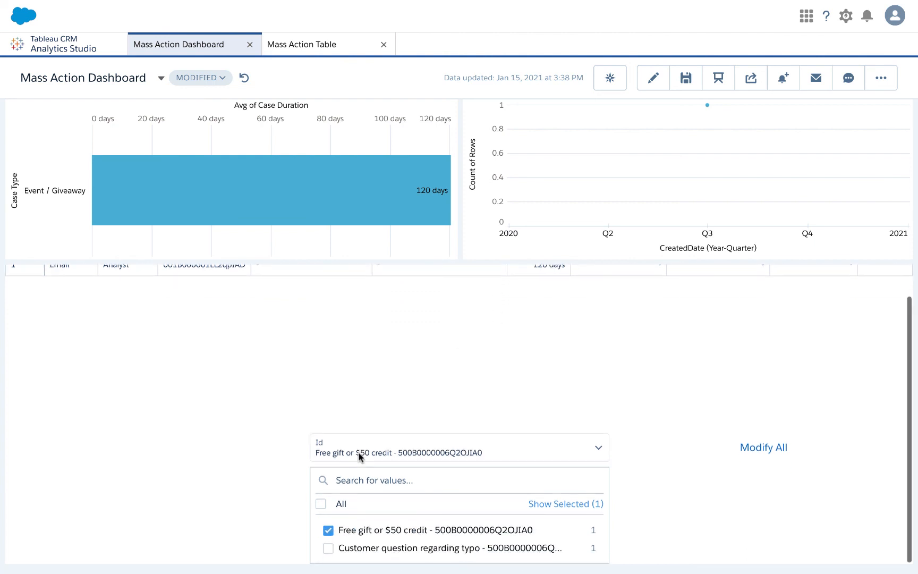
left_click(769, 444)
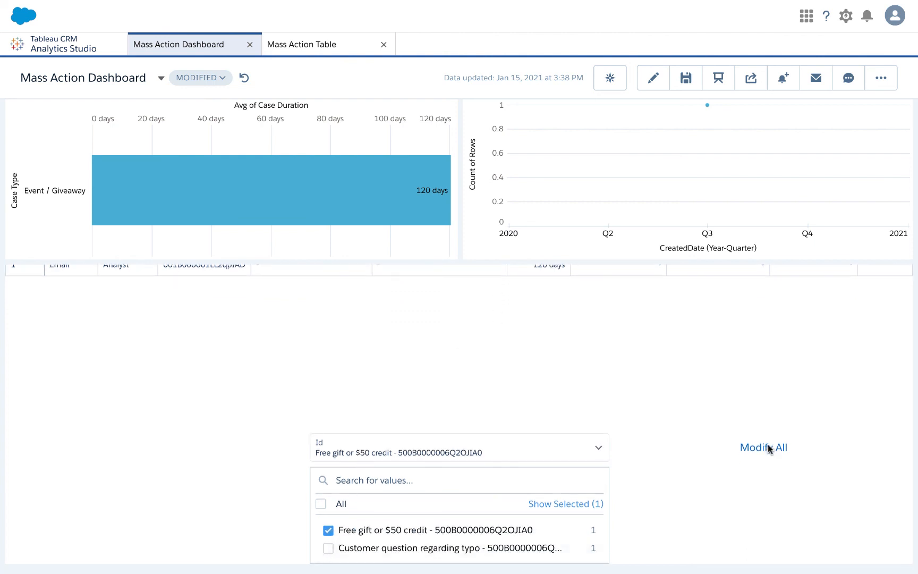
left_click(481, 306)
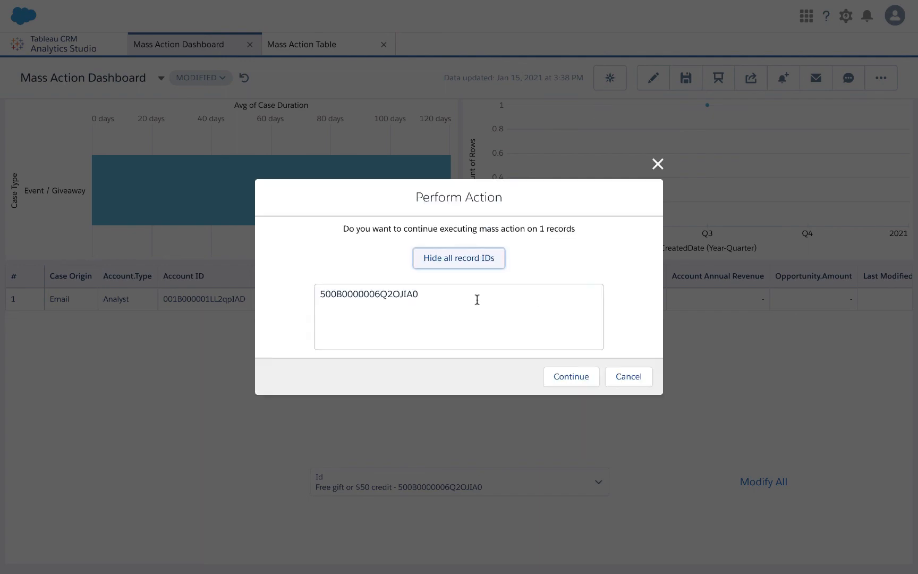
left_click(482, 260)
left_click(565, 339)
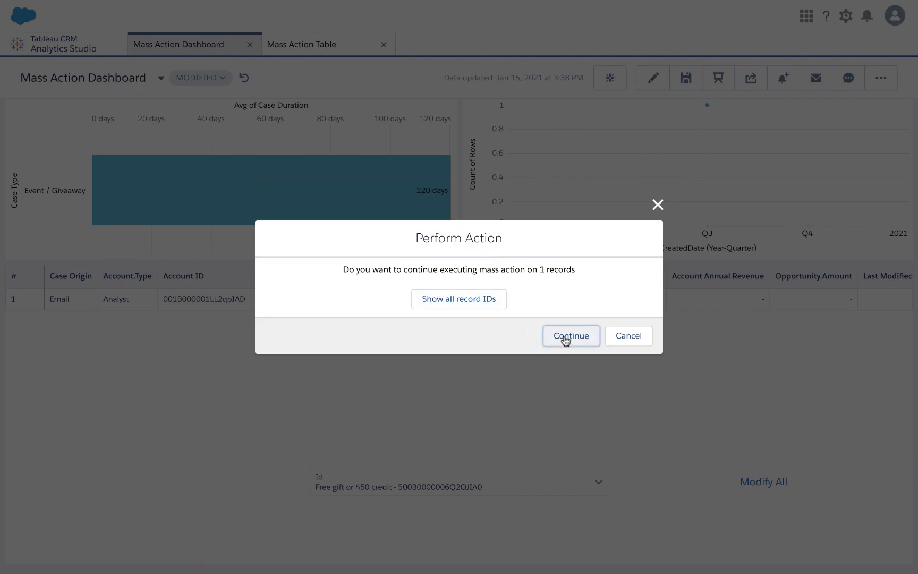